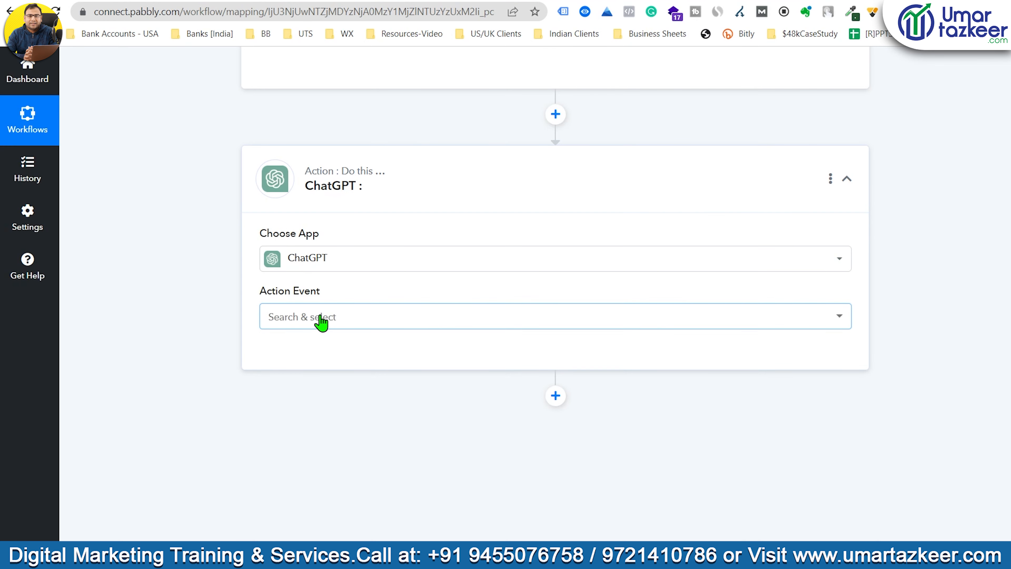
Set the ChatGPT action event to Ask ChatGPT and open its account connection form.
{"action": "left_click", "coordinate": [322, 317]}
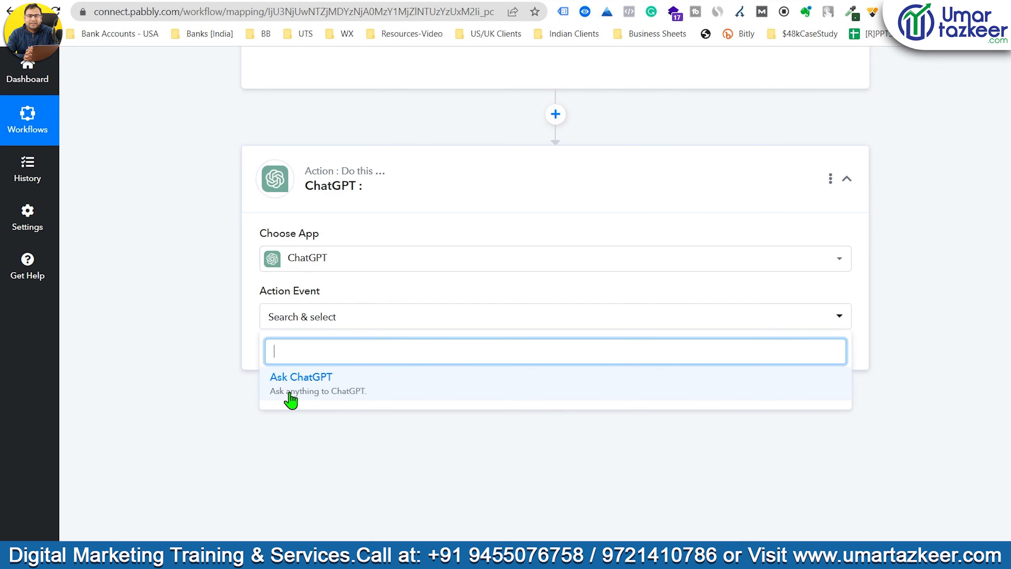
{"action": "left_click", "coordinate": [289, 397]}
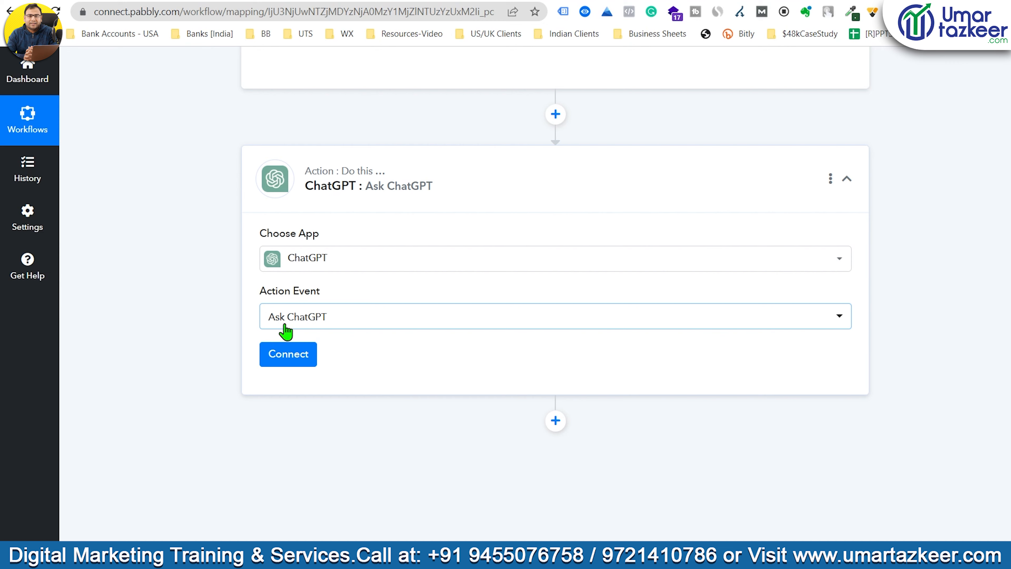
{"action": "left_click", "coordinate": [278, 363]}
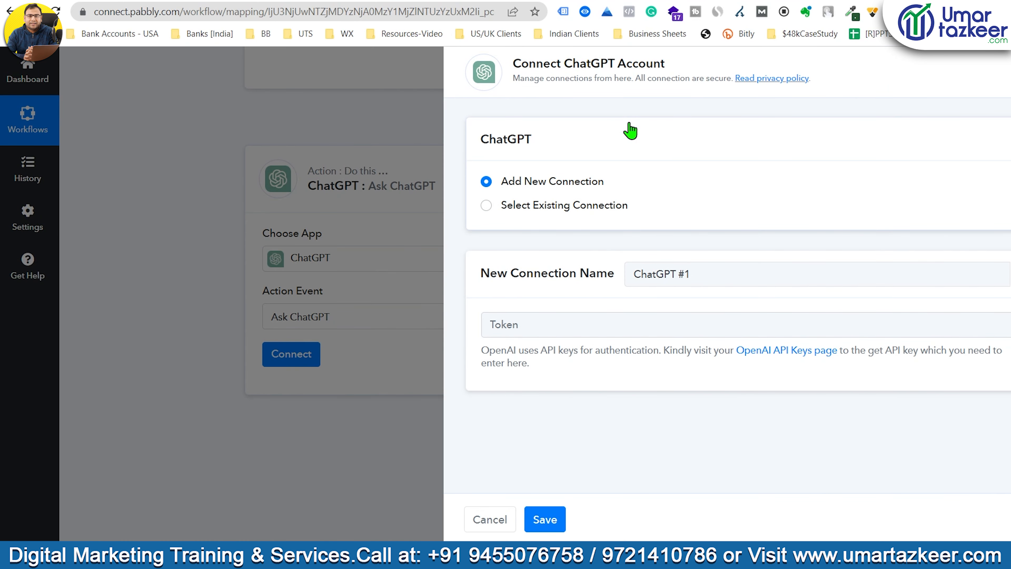
Read the token field's instructions about OpenAI API keys in the new connection form.
{"action": "left_click", "coordinate": [550, 321]}
{"action": "left_click", "coordinate": [510, 337]}
{"action": "left_click_drag", "start_coordinate": [483, 354], "coordinate": [641, 351]}
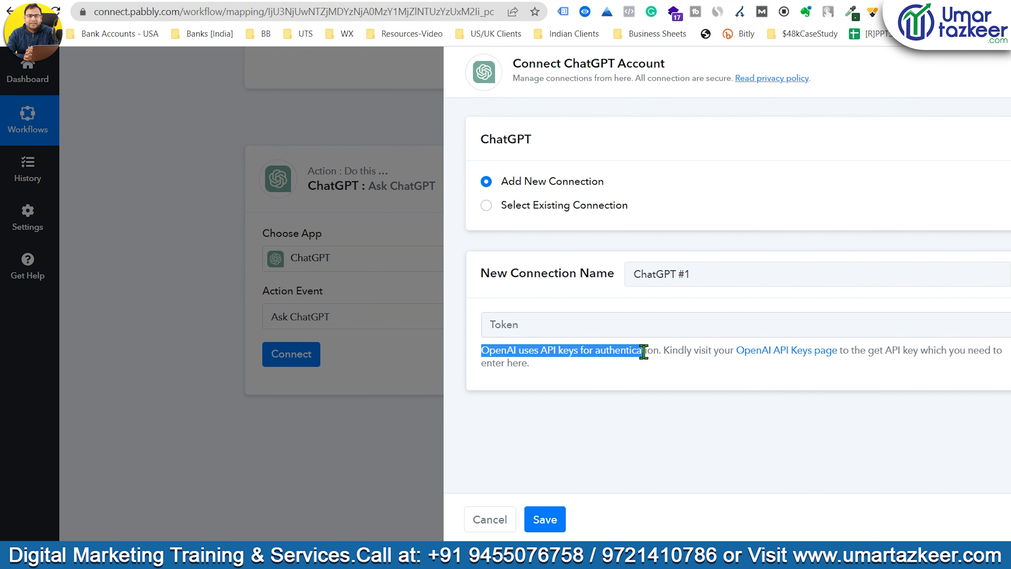
{"action": "left_click", "coordinate": [676, 369]}
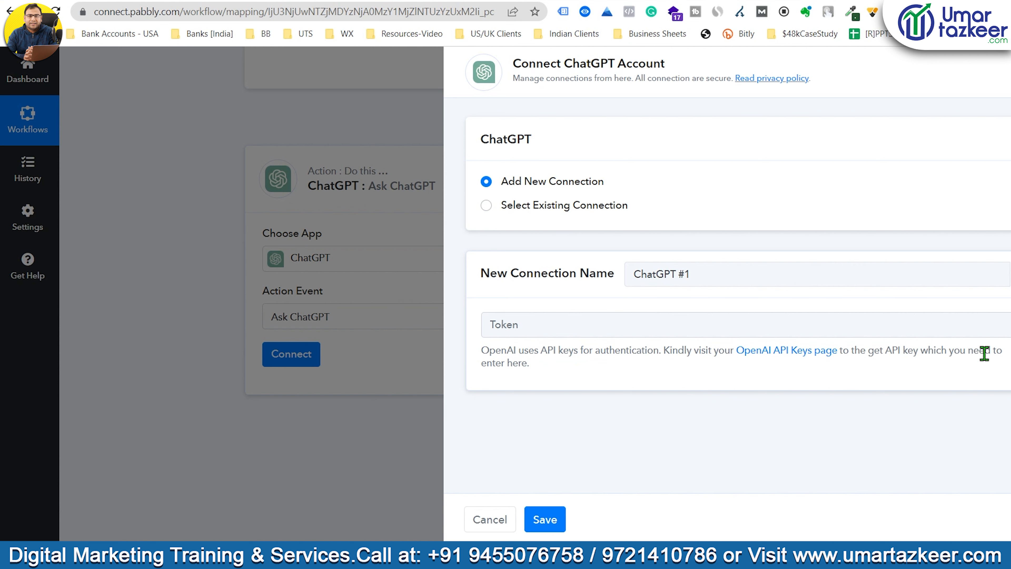
{"action": "left_click_drag", "start_coordinate": [530, 361], "coordinate": [482, 361]}
{"action": "left_click", "coordinate": [643, 383]}
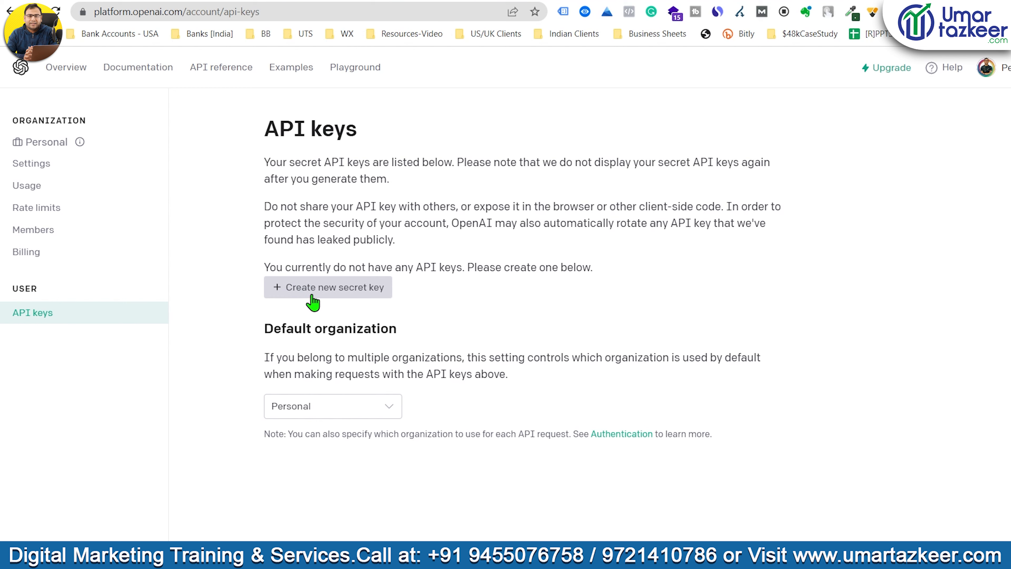
On the OpenAI API keys page, create a new secret key named Test1234 and copy it.
{"action": "left_click", "coordinate": [364, 298]}
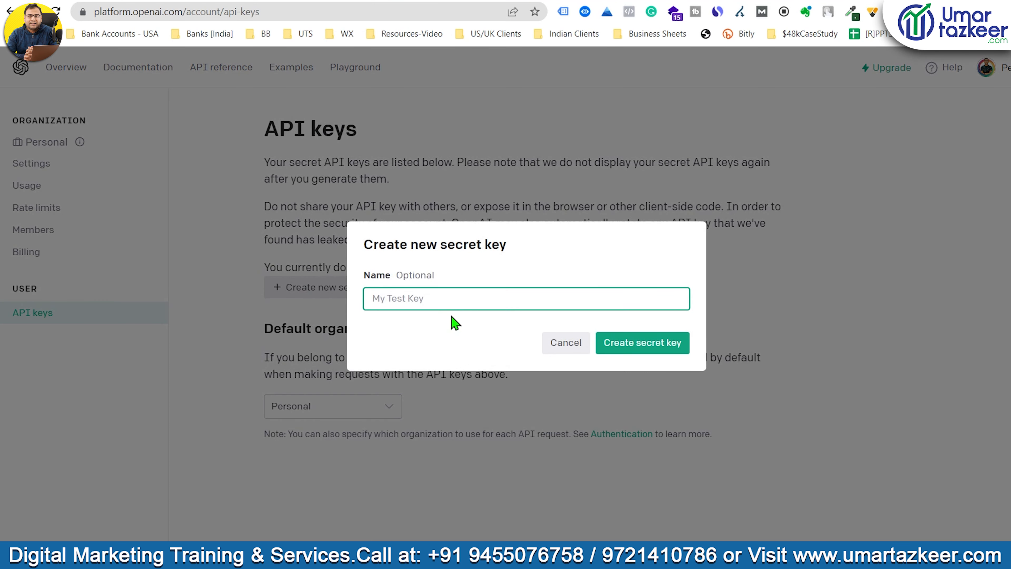
{"action": "type", "text": "Test1234"}
{"action": "left_click", "coordinate": [683, 351]}
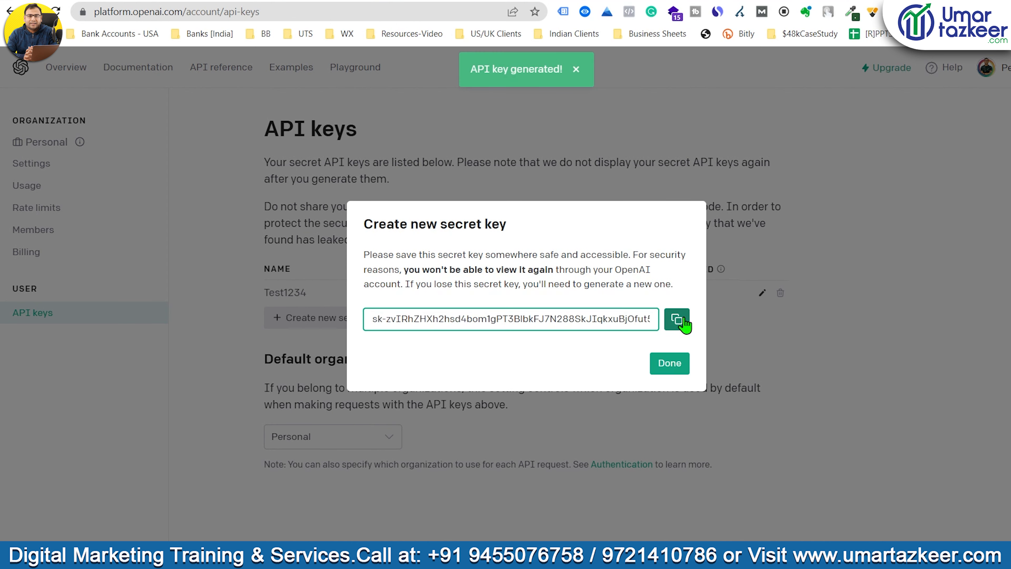
{"action": "left_click", "coordinate": [676, 319]}
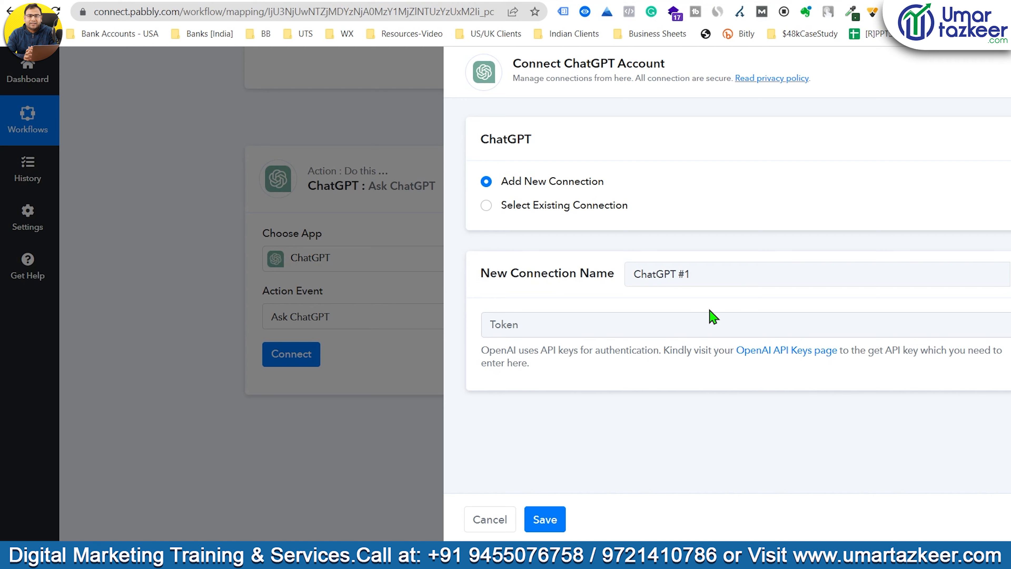
Back in Pabbly Connect, paste the OpenAI API key as the new ChatGPT connection's token and save the connection.
{"action": "left_click", "coordinate": [627, 323]}
{"action": "key", "text": "ctrl+v"}
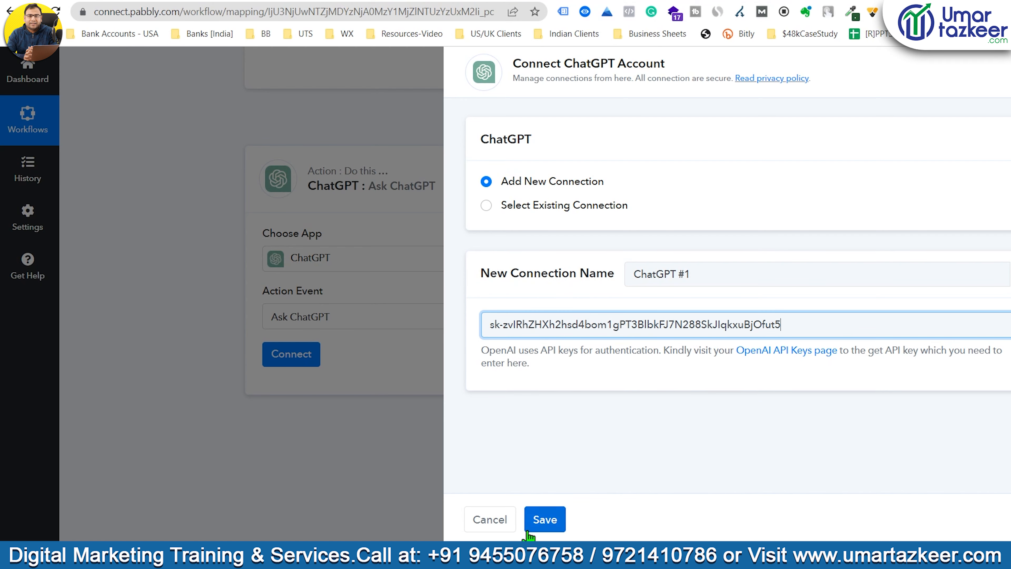
{"action": "left_click", "coordinate": [545, 519]}
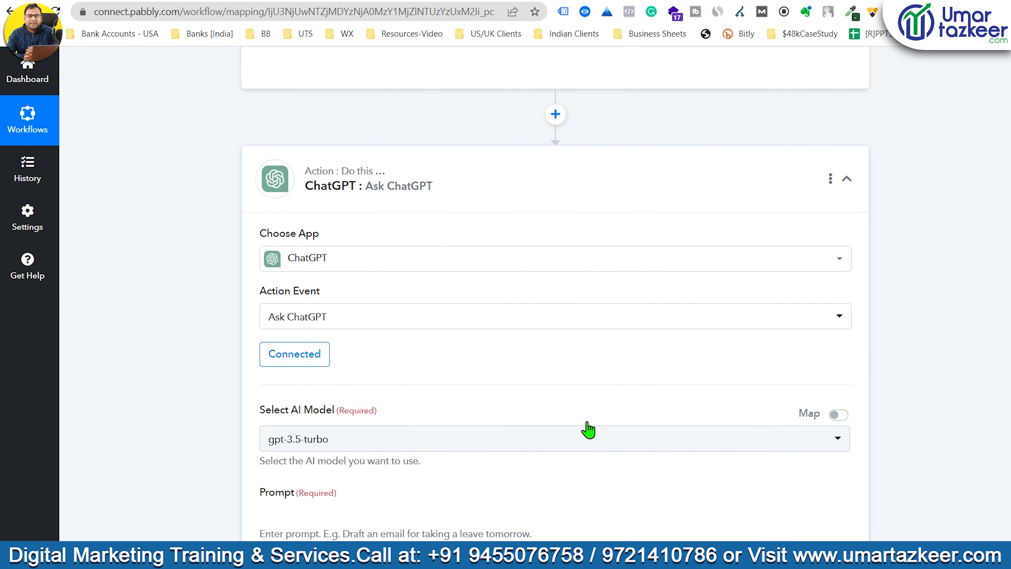
Set the AI model of the ChatGPT action to gpt-3.5-turbo-0301.
{"action": "scroll", "coordinate": [557, 317], "scroll_direction": "down", "scroll_amount": 3}
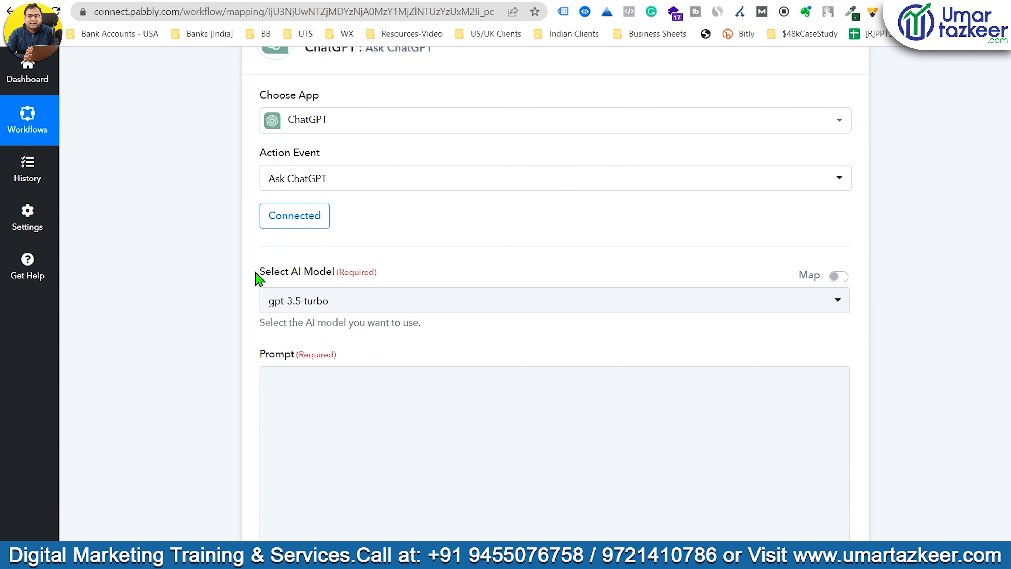
{"action": "left_click_drag", "start_coordinate": [258, 273], "coordinate": [324, 279]}
{"action": "left_click", "coordinate": [350, 300]}
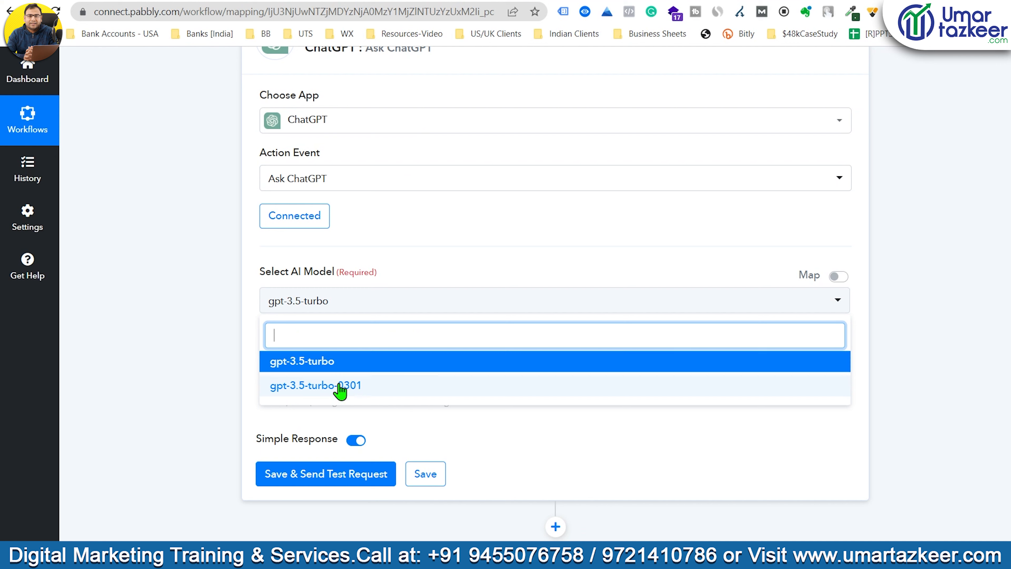
{"action": "left_click", "coordinate": [315, 385]}
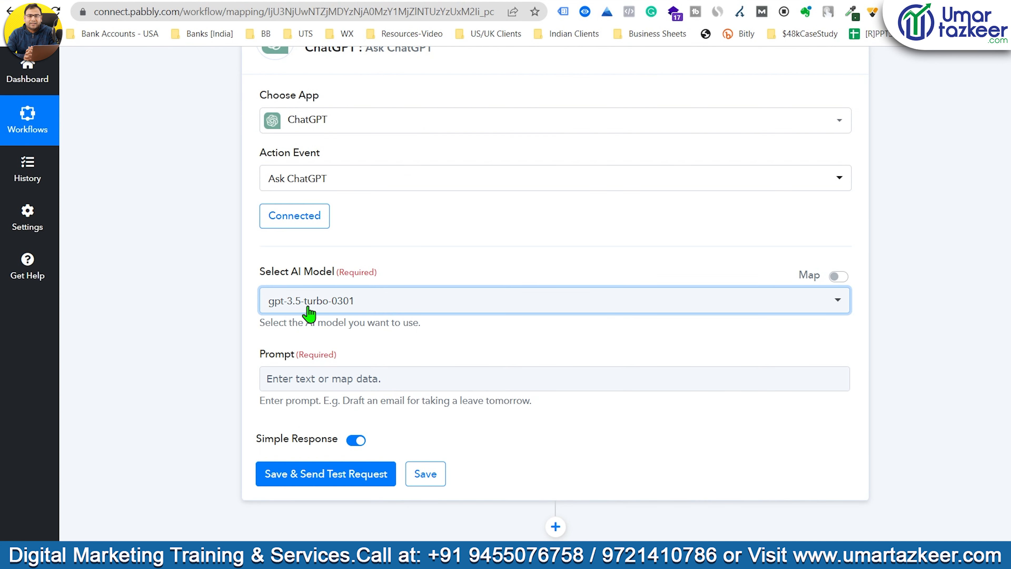
Enter the prompt "Write me a Compelling Facebook Ads Copy for" followed by the mapped Topic value from the Google Sheets step.
{"action": "scroll", "coordinate": [677, 310], "scroll_direction": "down", "scroll_amount": 3}
{"action": "left_click", "coordinate": [289, 240]}
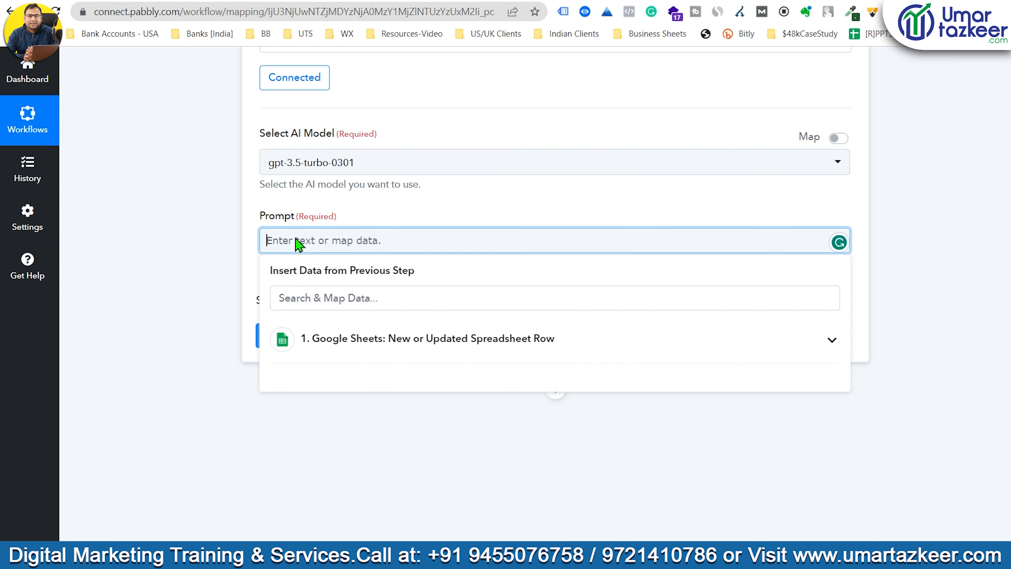
{"action": "key", "text": "ctrl+v"}
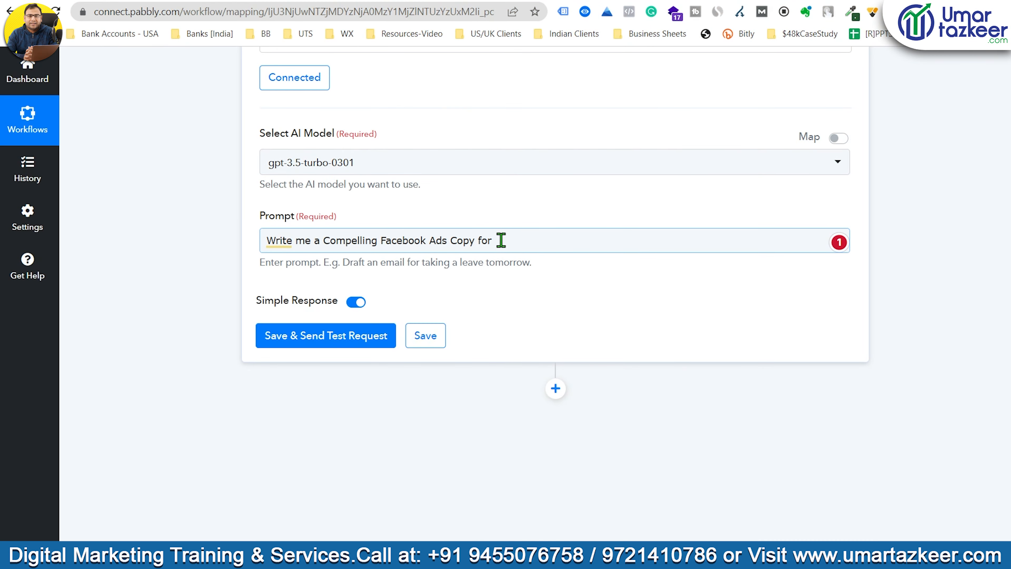
{"action": "left_click", "coordinate": [515, 240]}
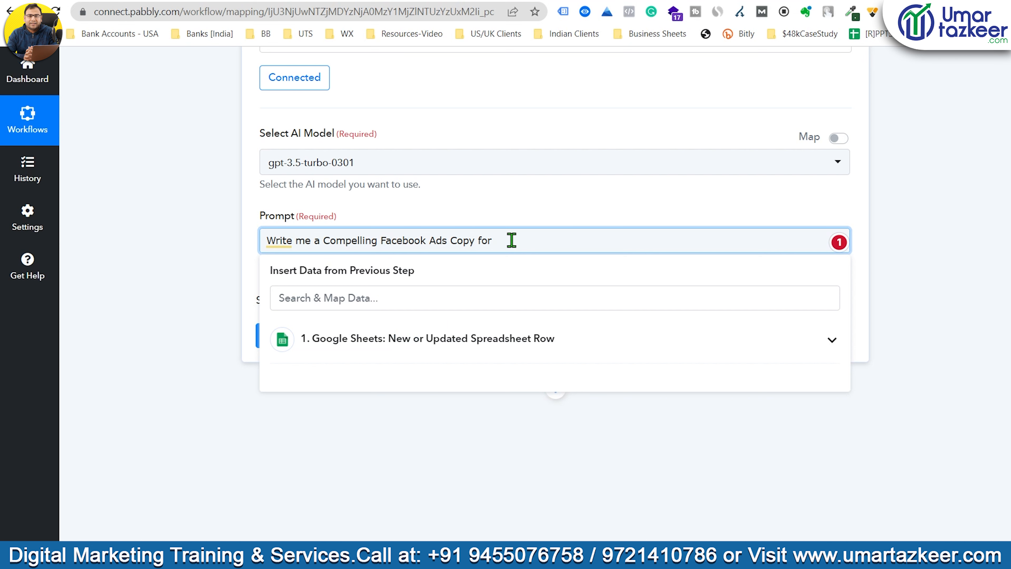
{"action": "left_click", "coordinate": [532, 339]}
{"action": "scroll", "coordinate": [521, 425], "scroll_direction": "down", "scroll_amount": 1}
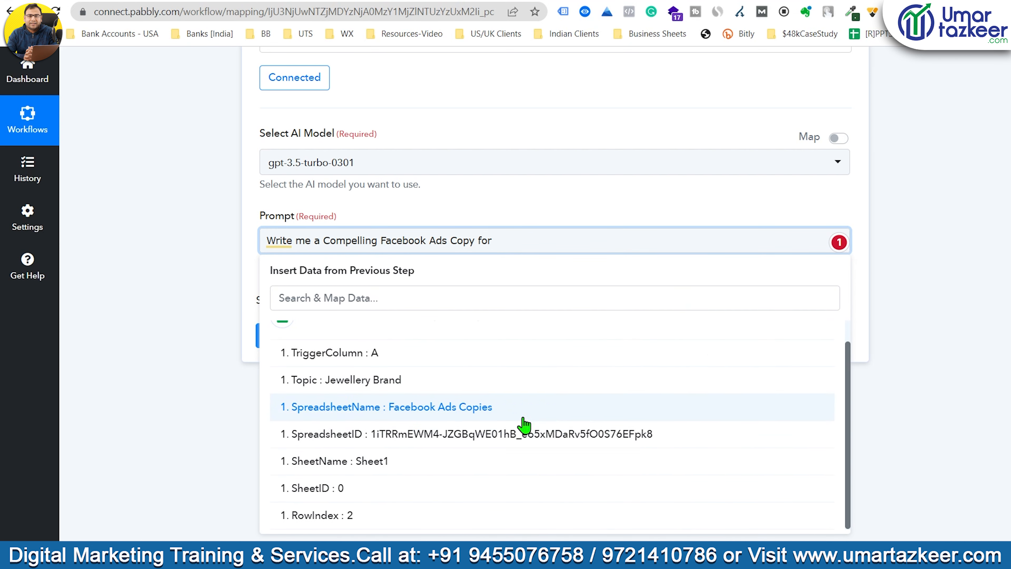
{"action": "scroll", "coordinate": [426, 432], "scroll_direction": "down", "scroll_amount": 4}
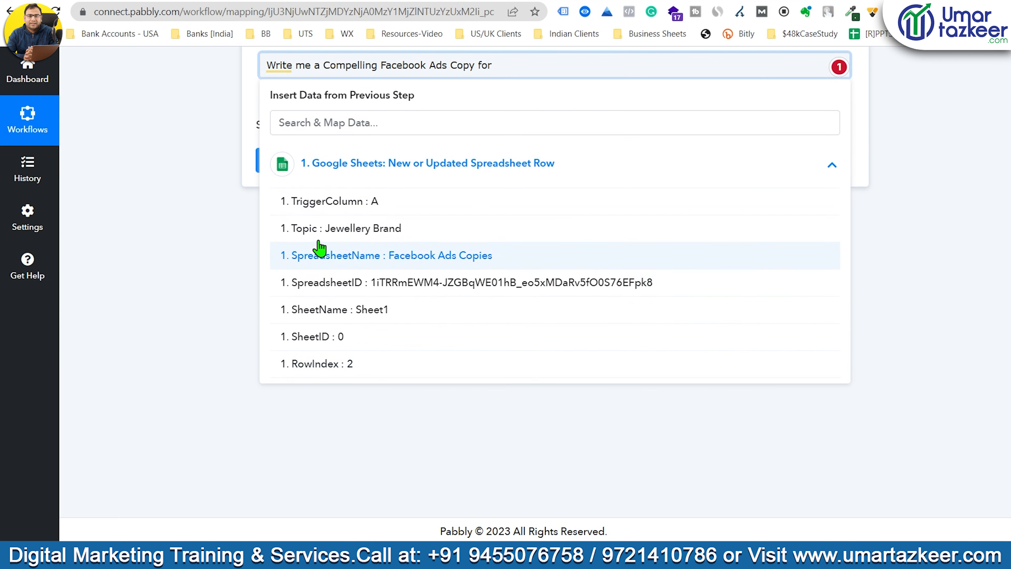
{"action": "left_click", "coordinate": [322, 237]}
{"action": "scroll", "coordinate": [397, 219], "scroll_direction": "up", "scroll_amount": 5}
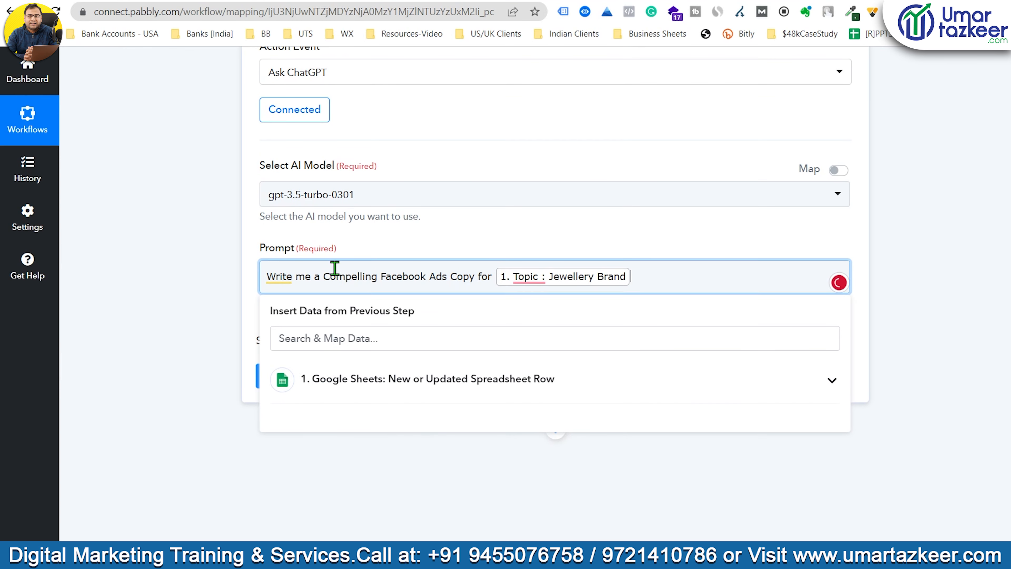
Compare the mapped prompt with the Topic and AdCopies columns in the Facebook Ads Copies Google Sheet, closing its Initial Setup dialog.
{"action": "left_click_drag", "start_coordinate": [263, 251], "coordinate": [452, 251]}
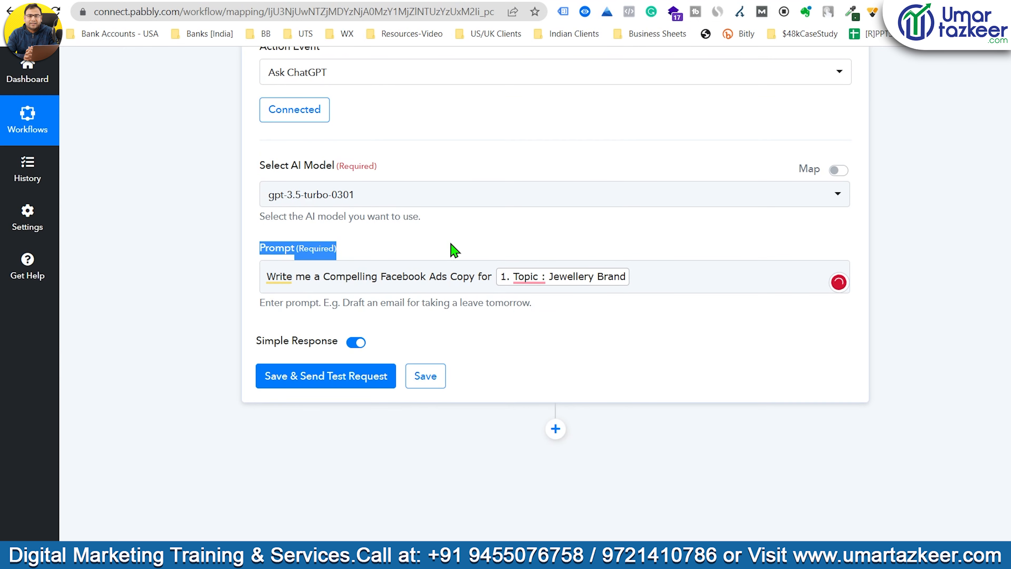
{"action": "left_click", "coordinate": [494, 278]}
{"action": "mouse_move", "coordinate": [542, 282]}
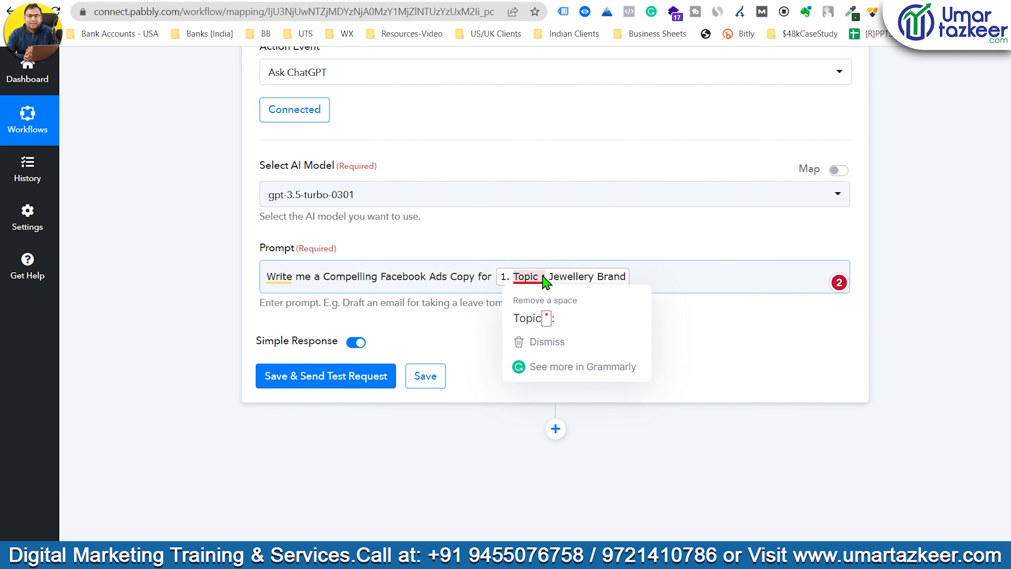
{"action": "left_click", "coordinate": [250, 1]}
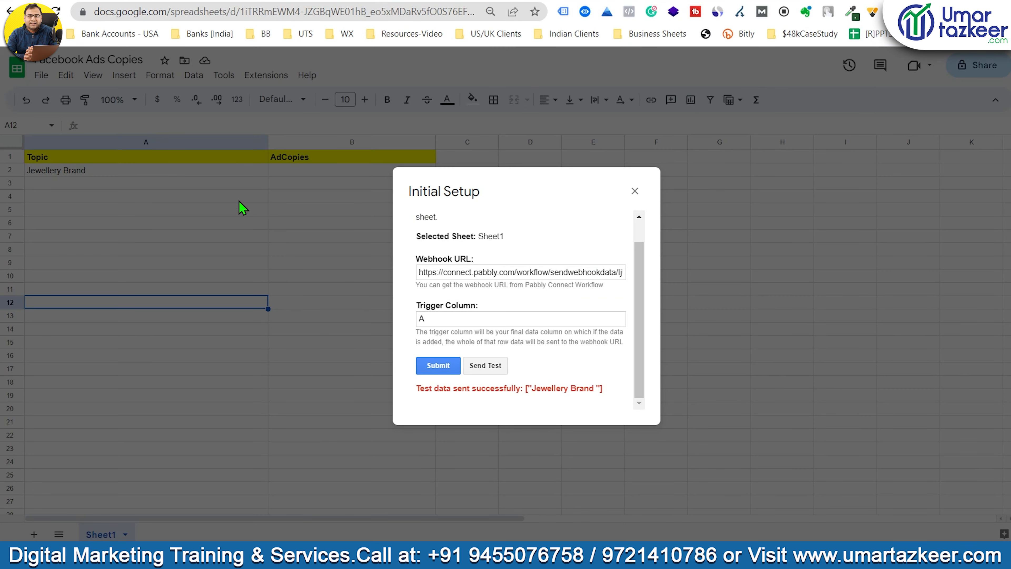
{"action": "left_click", "coordinate": [635, 192]}
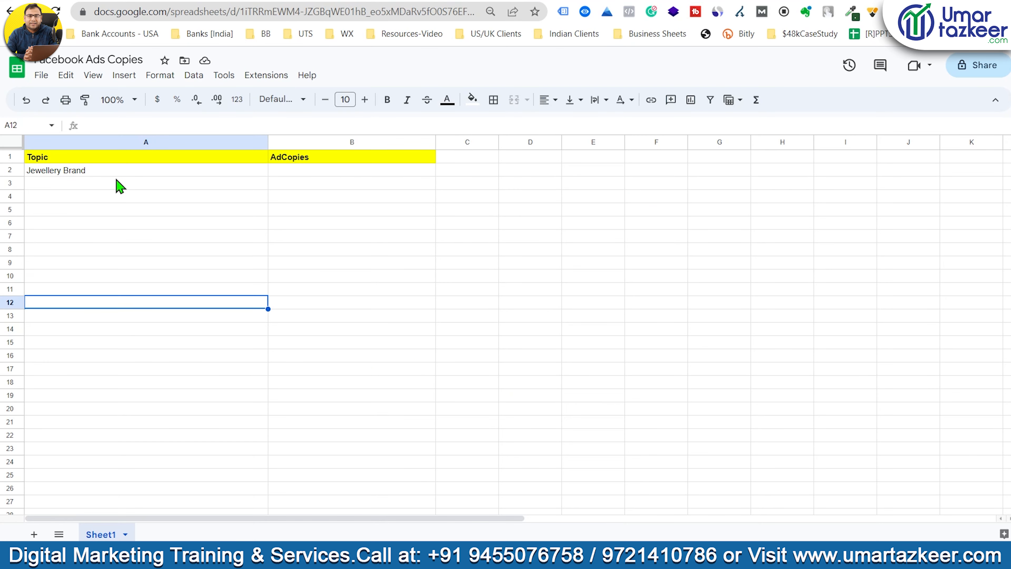
{"action": "left_click", "coordinate": [820, 1]}
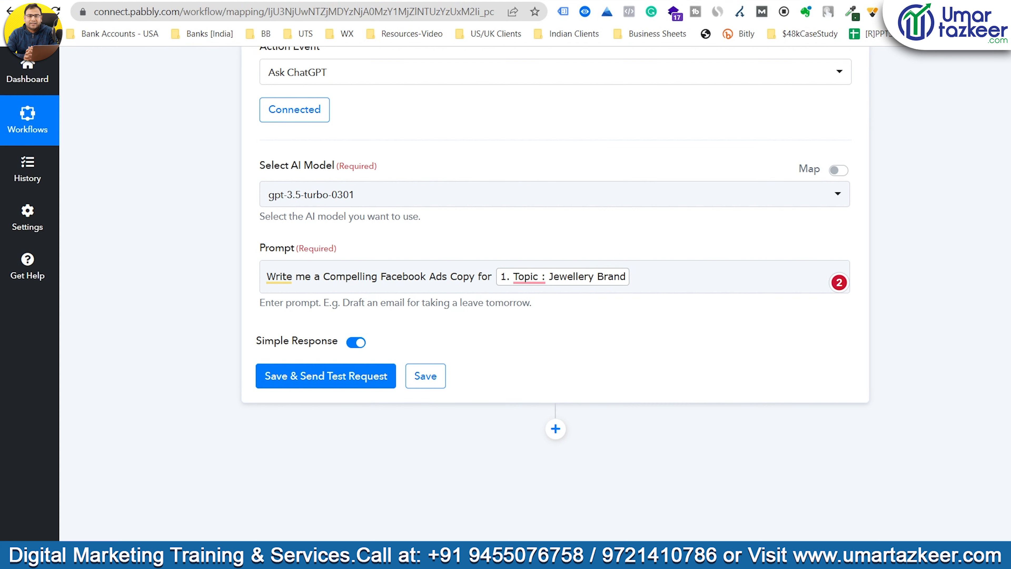
{"action": "key", "text": "ctrl+Tab"}
{"action": "left_click", "coordinate": [337, 169]}
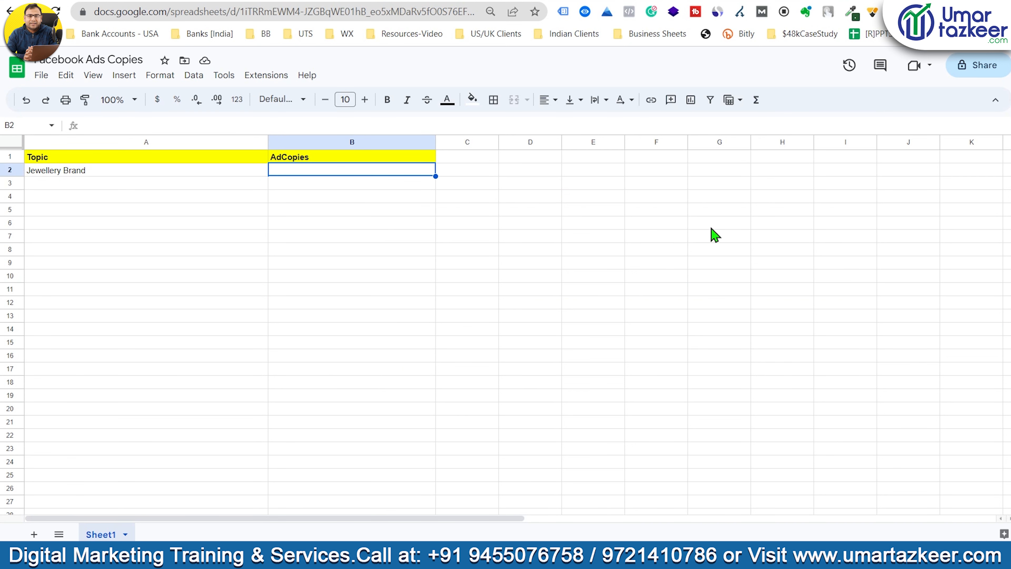
{"action": "key", "text": "ctrl+shift+Tab"}
Save the ChatGPT action in Pabbly Connect and send a test request with the mapped prompt.
{"action": "left_click", "coordinate": [640, 277]}
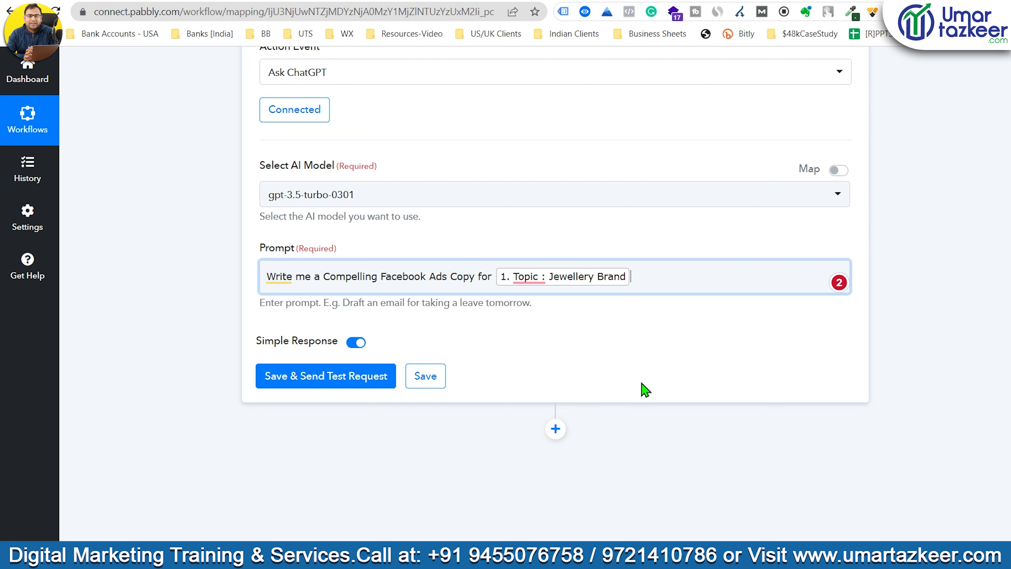
{"action": "scroll", "coordinate": [805, 323], "scroll_direction": "down", "scroll_amount": 3}
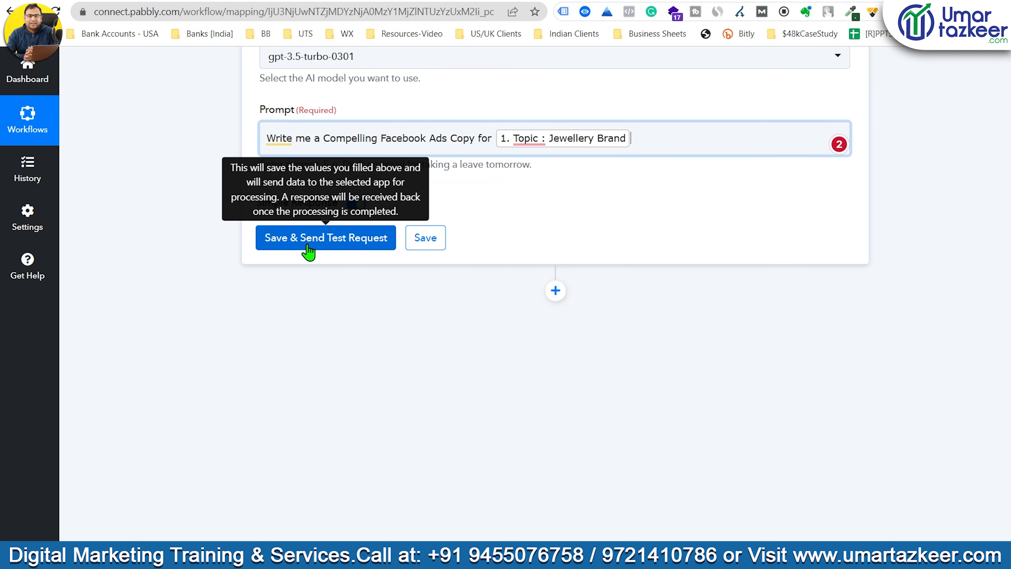
{"action": "left_click", "coordinate": [309, 239]}
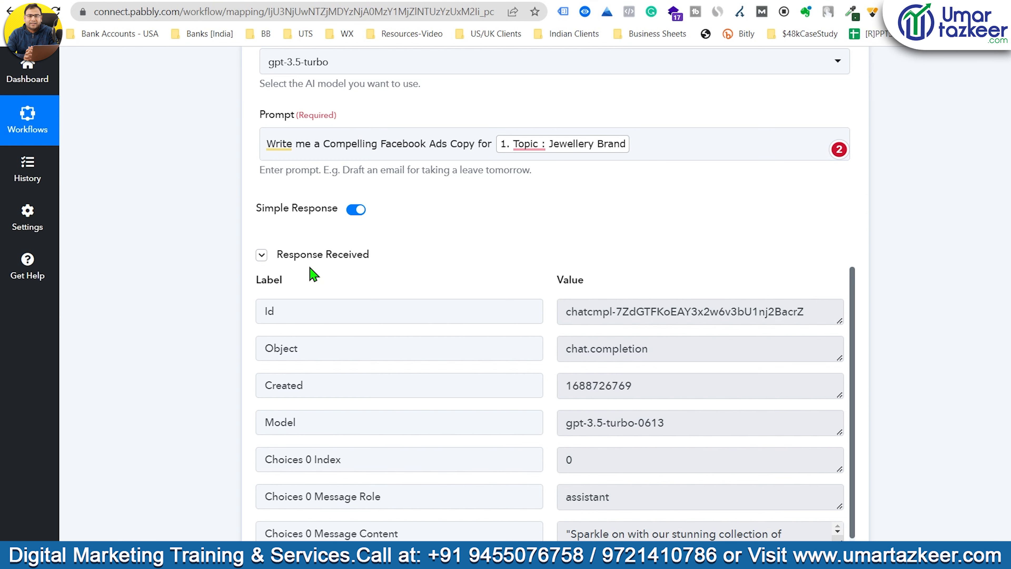
Examine the received response, enlarging the Choices 0 Message Content value to read the generated ad copy.
{"action": "scroll", "coordinate": [645, 254], "scroll_direction": "down", "scroll_amount": 2}
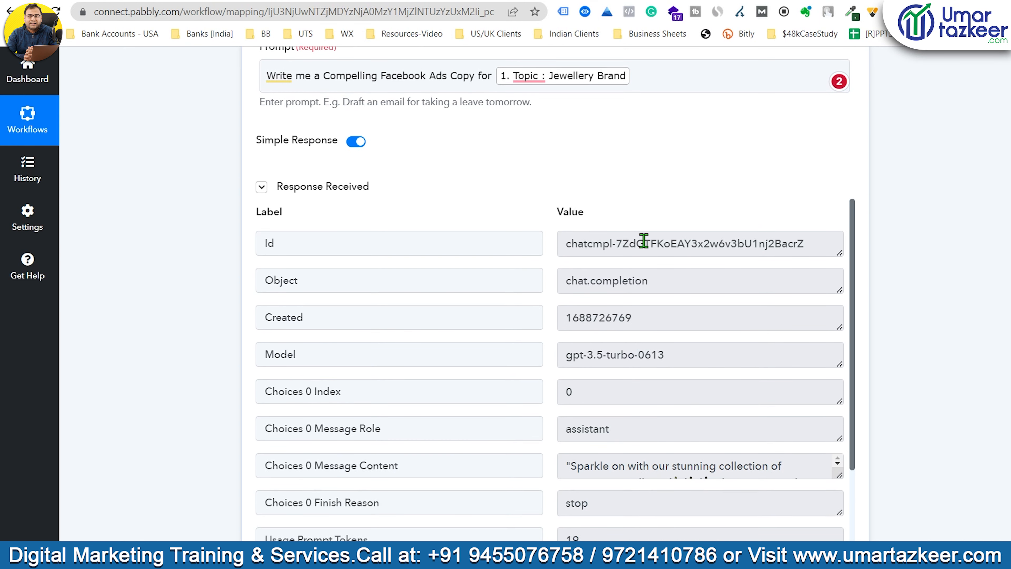
{"action": "scroll", "coordinate": [670, 296], "scroll_direction": "down", "scroll_amount": 3}
{"action": "scroll", "coordinate": [735, 305], "scroll_direction": "down", "scroll_amount": 2}
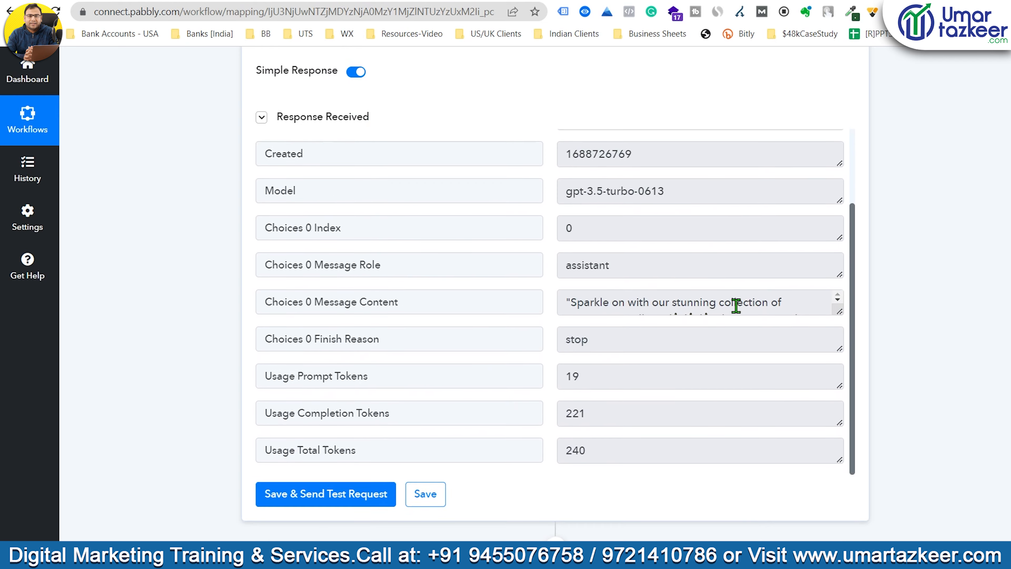
{"action": "left_click_drag", "start_coordinate": [266, 301], "coordinate": [465, 304]}
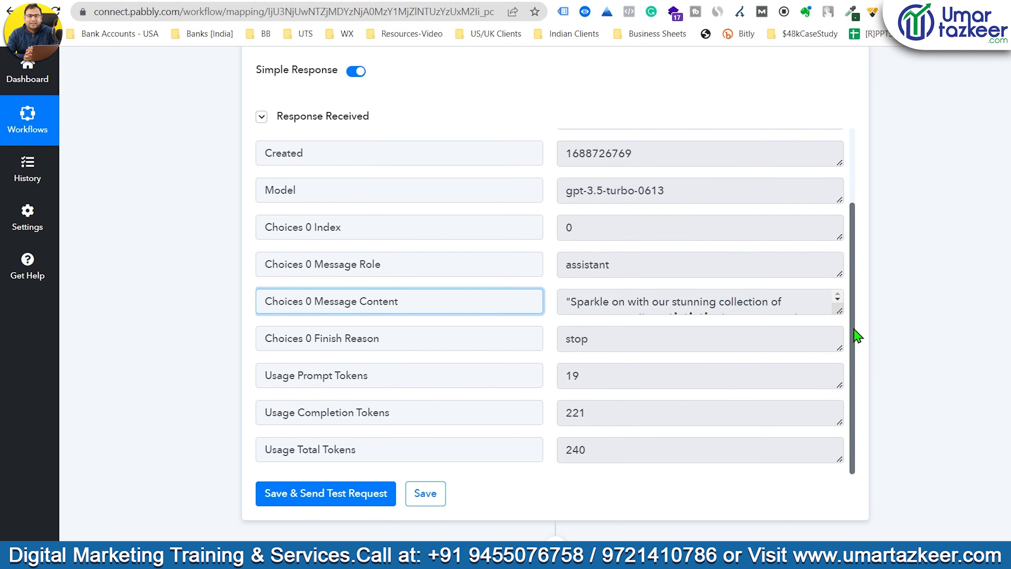
{"action": "left_click_drag", "start_coordinate": [839, 312], "coordinate": [838, 445]}
{"action": "scroll", "coordinate": [753, 354], "scroll_direction": "down", "scroll_amount": 1}
{"action": "scroll", "coordinate": [752, 354], "scroll_direction": "down", "scroll_amount": 5}
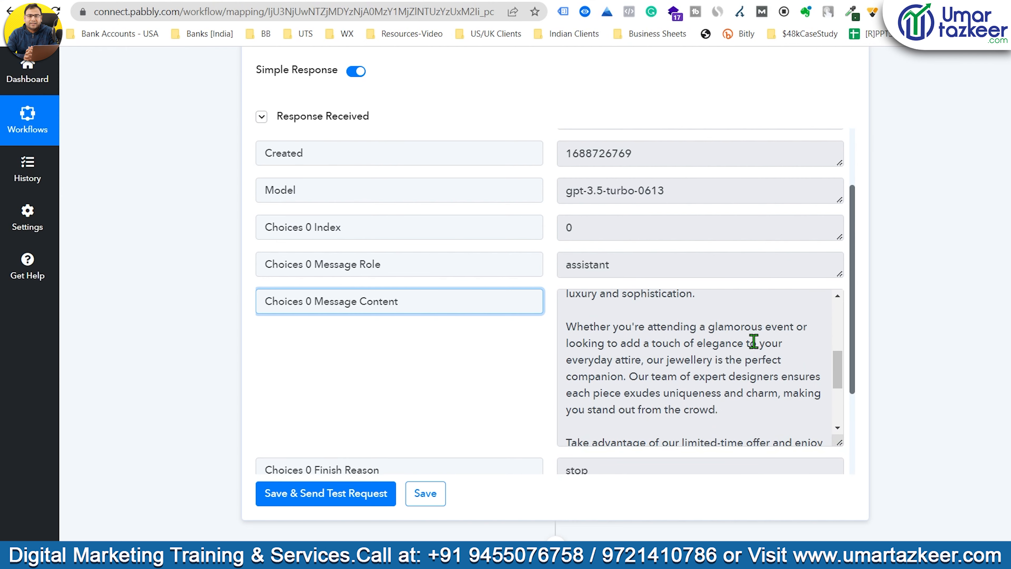
Review the ChatGPT prompt's fixed wording and mapped Topic field against the topic entry in the Facebook Ads Copies sheet.
{"action": "scroll", "coordinate": [451, 304], "scroll_direction": "up", "scroll_amount": 8}
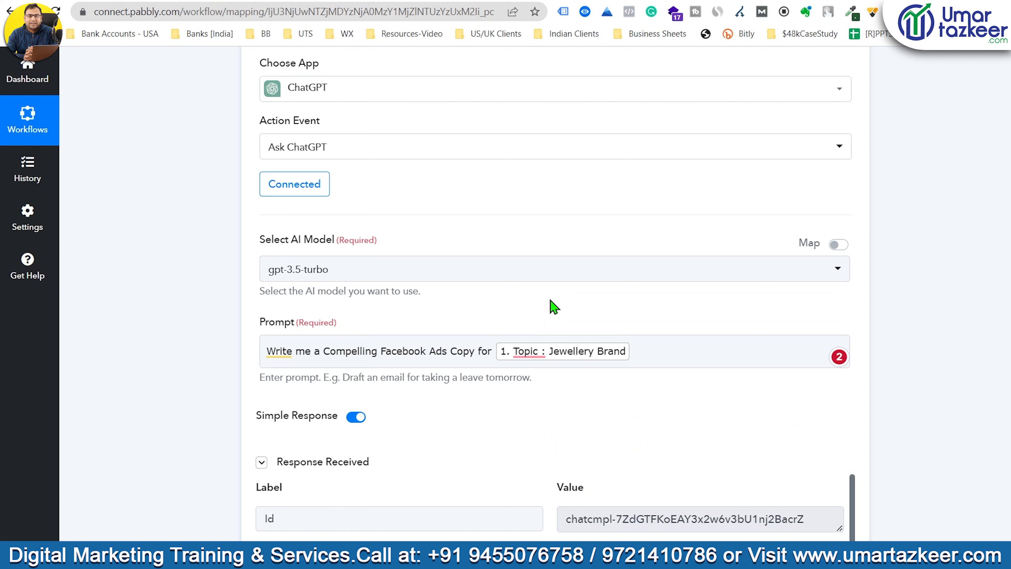
{"action": "left_click", "coordinate": [657, 353]}
{"action": "key", "text": "Return"}
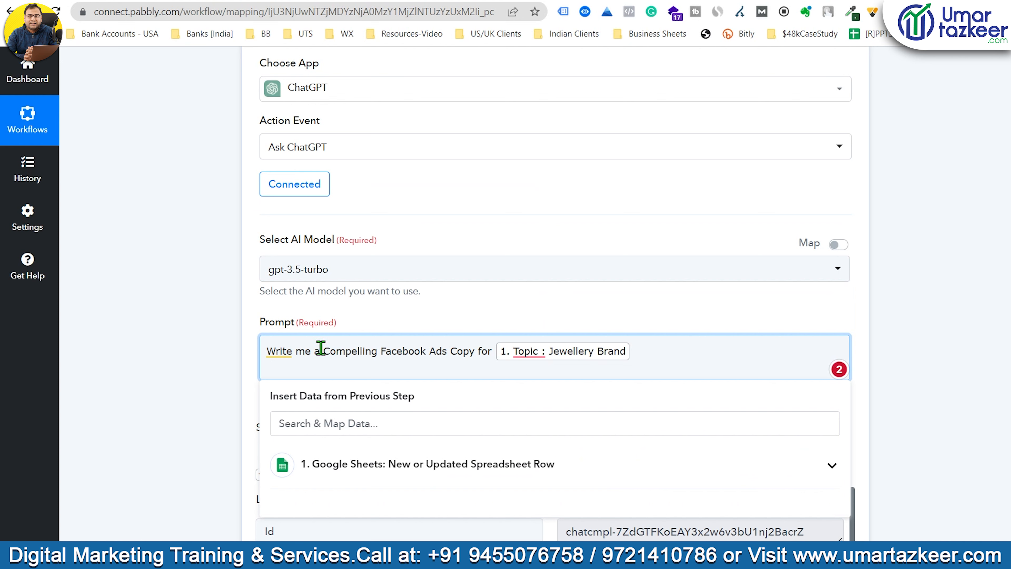
{"action": "left_click_drag", "start_coordinate": [493, 352], "coordinate": [265, 357]}
{"action": "left_click_drag", "start_coordinate": [492, 352], "coordinate": [266, 350]}
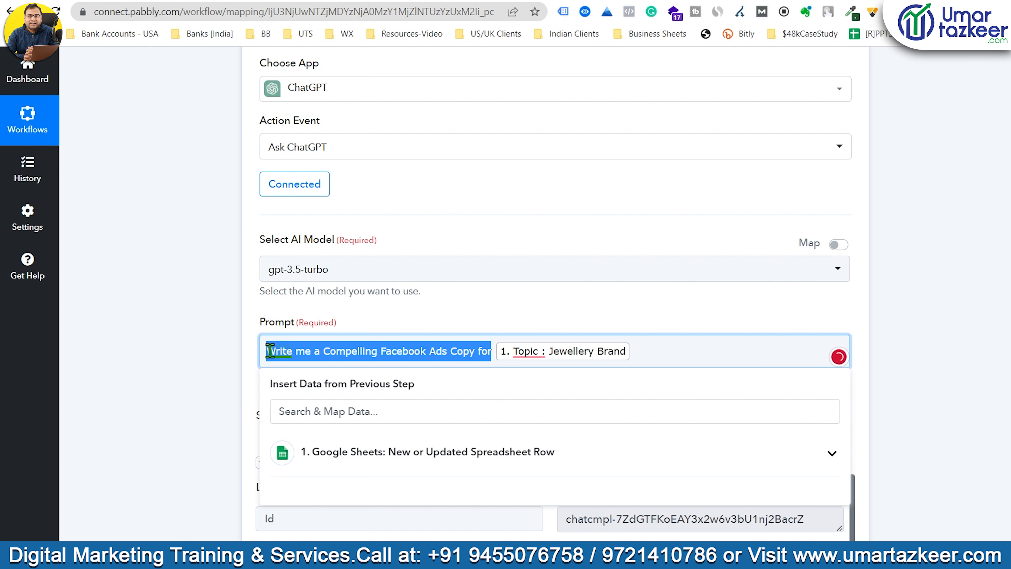
{"action": "left_click", "coordinate": [666, 351]}
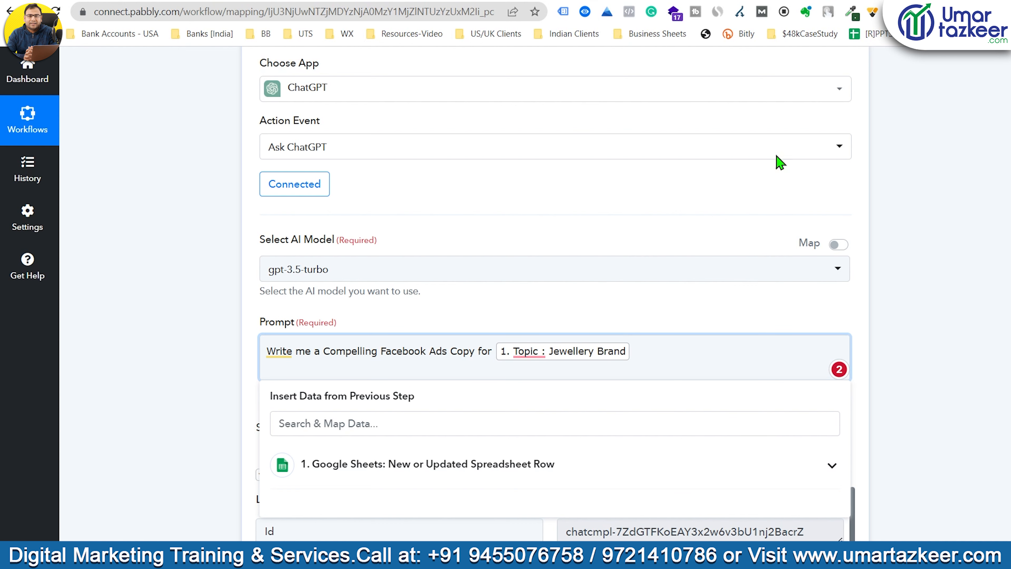
{"action": "left_click", "coordinate": [823, 1]}
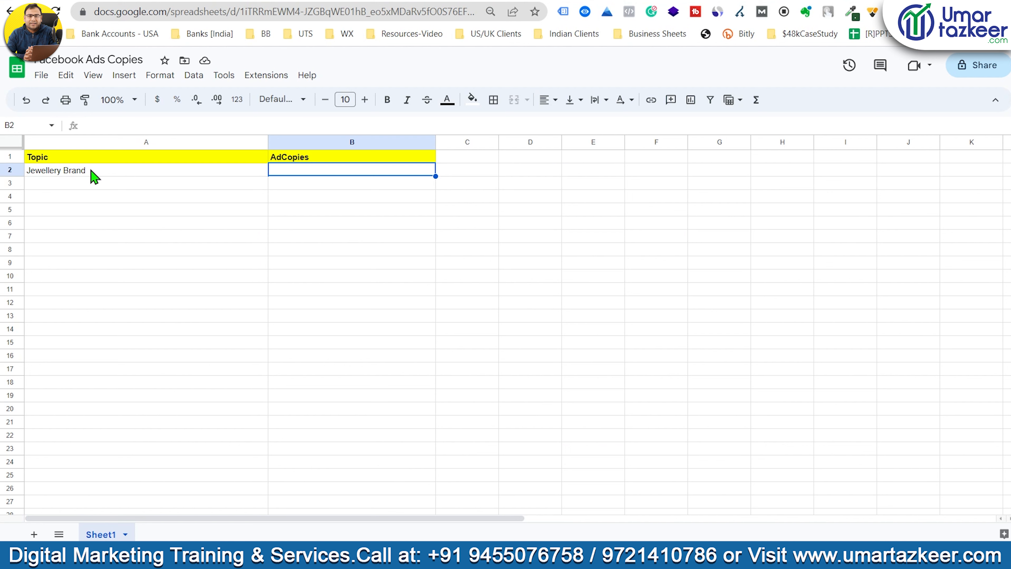
{"action": "left_click", "coordinate": [783, 1]}
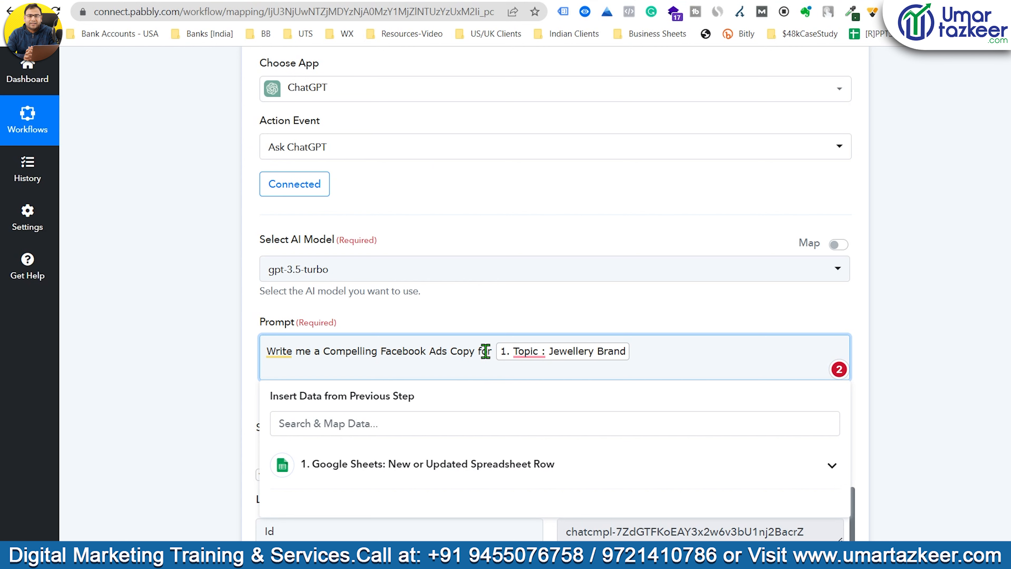
{"action": "left_click_drag", "start_coordinate": [493, 351], "coordinate": [260, 350]}
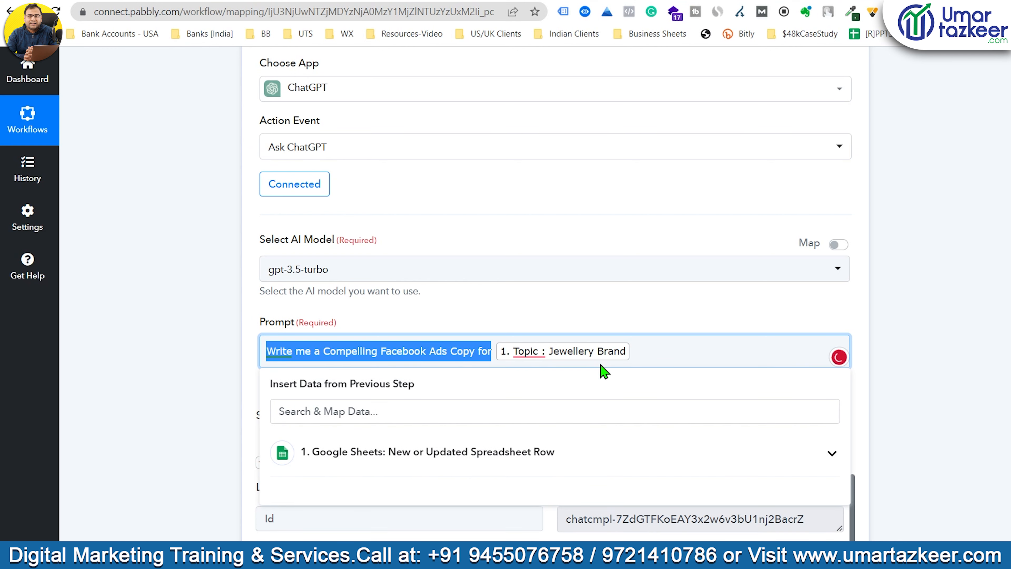
{"action": "left_click", "coordinate": [637, 1]}
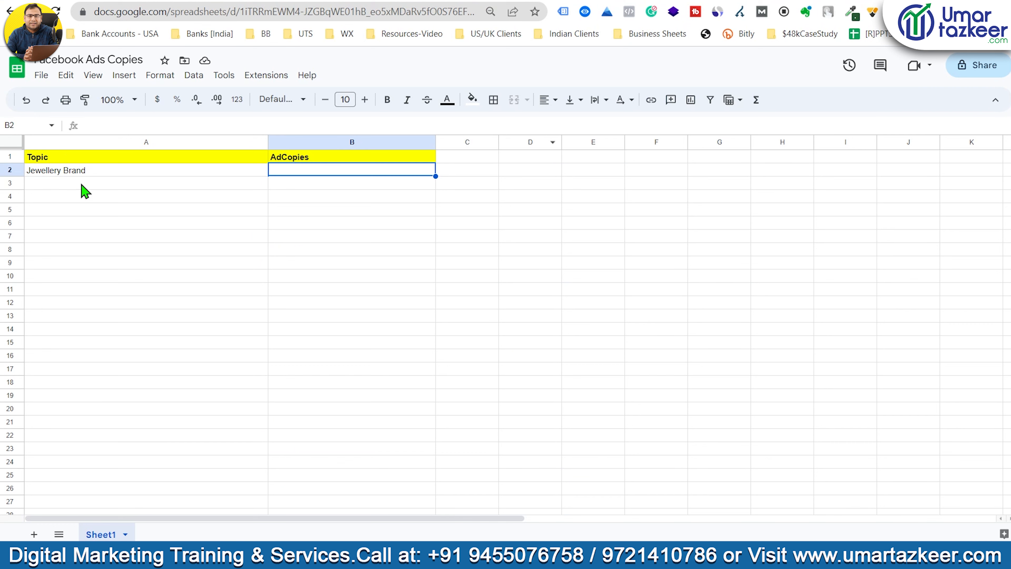
{"action": "left_click", "coordinate": [828, 1]}
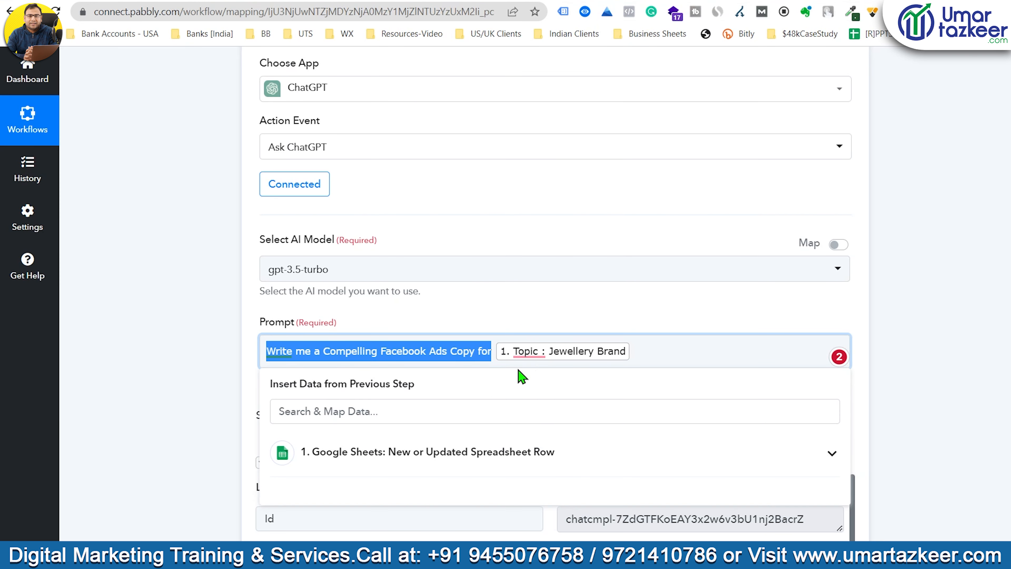
{"action": "mouse_move", "coordinate": [517, 356]}
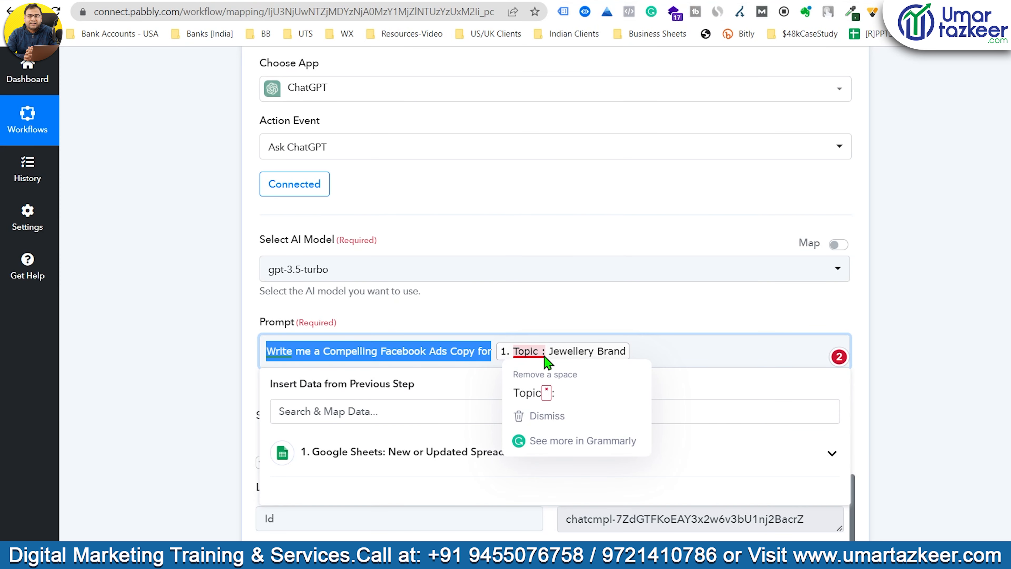
{"action": "left_click", "coordinate": [975, 332]}
Examine the Choices 0 Message Content ad copy in the ChatGPT response alongside cell B2 in the sheet's AdCopies column.
{"action": "scroll", "coordinate": [597, 305], "scroll_direction": "down", "scroll_amount": 10}
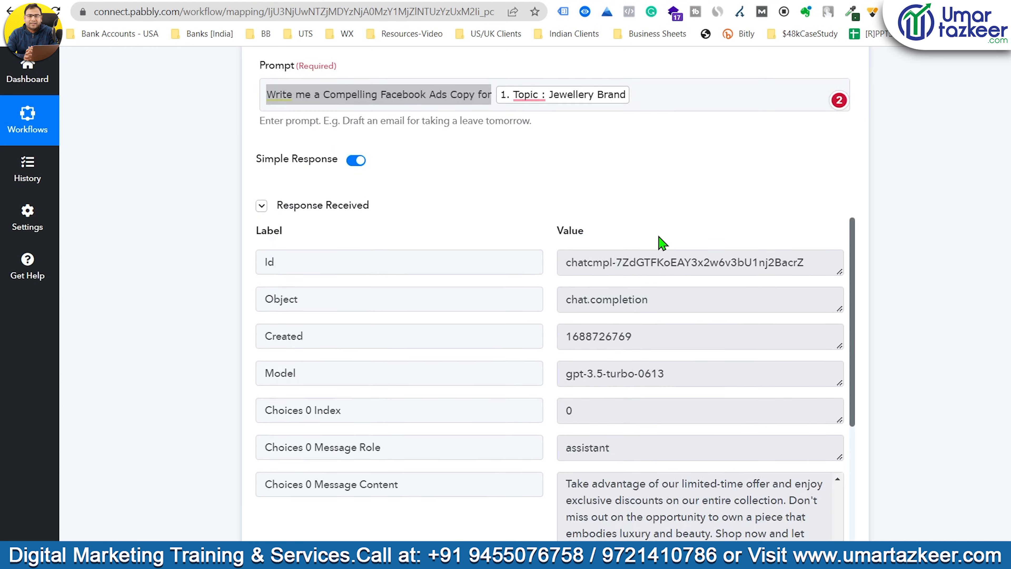
{"action": "left_click", "coordinate": [737, 222]}
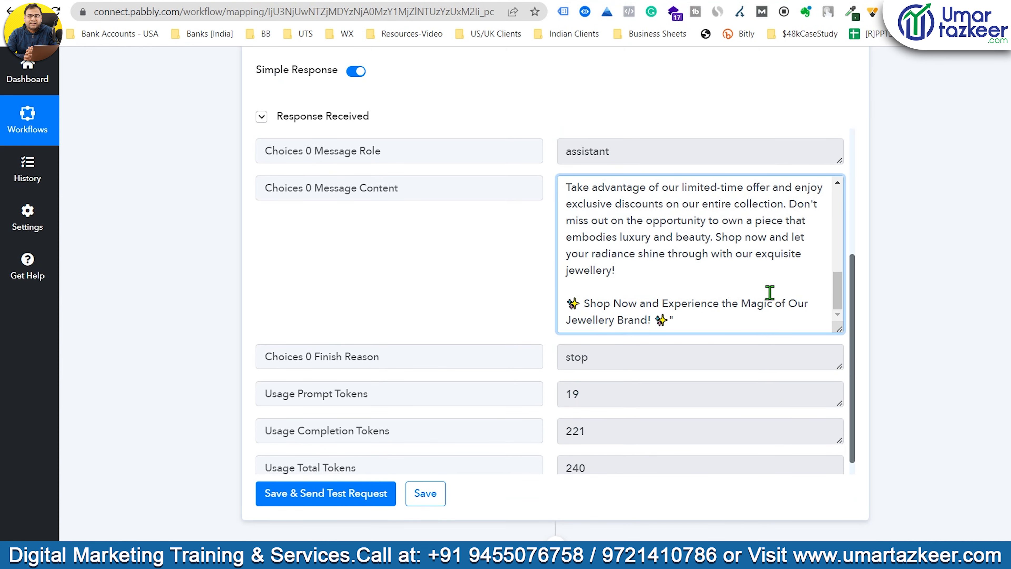
{"action": "left_click_drag", "start_coordinate": [827, 323], "coordinate": [816, 305]}
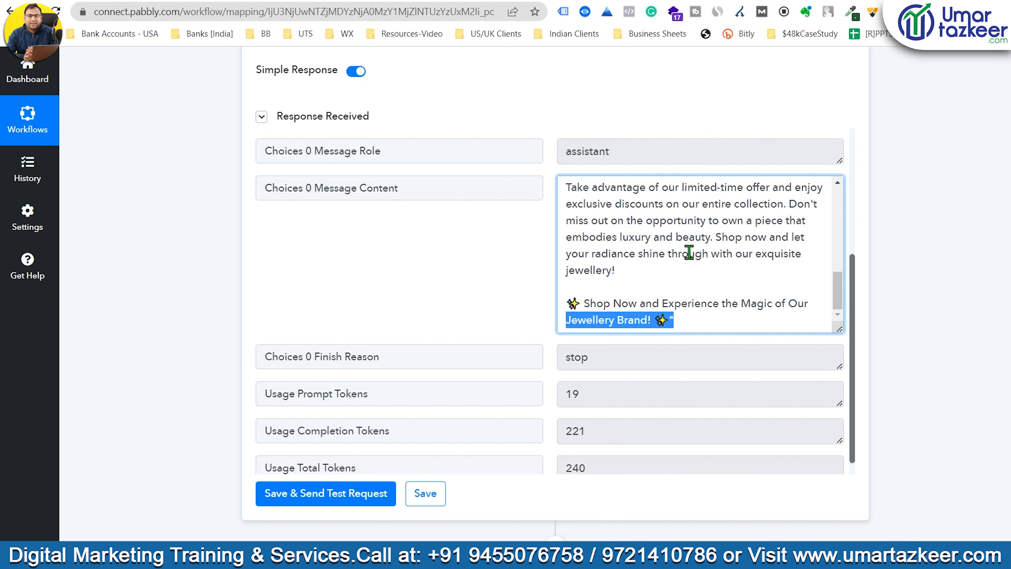
{"action": "left_click", "coordinate": [692, 248]}
{"action": "left_click_drag", "start_coordinate": [754, 315], "coordinate": [589, 175]}
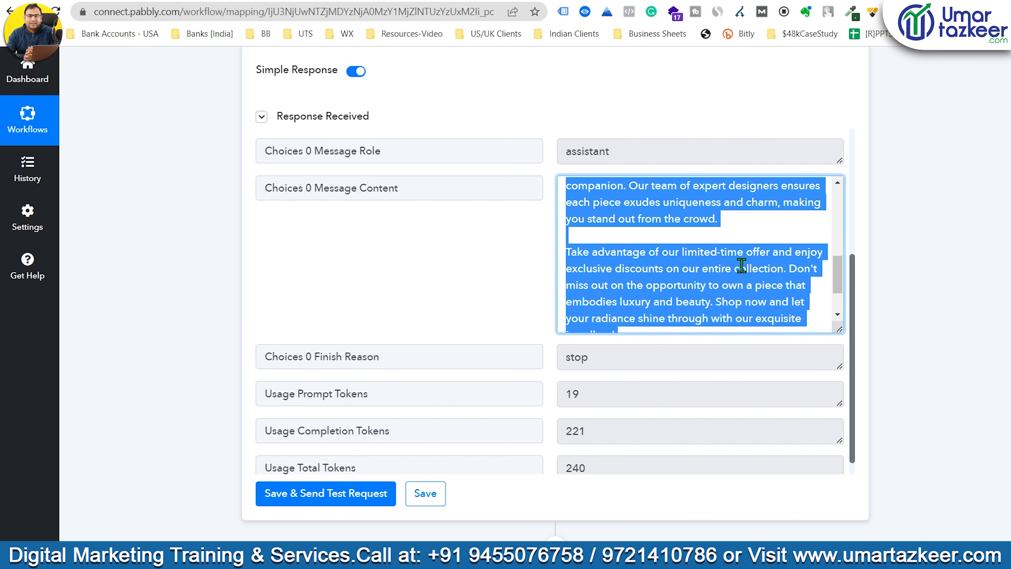
{"action": "left_click", "coordinate": [741, 267]}
{"action": "left_click", "coordinate": [852, 0]}
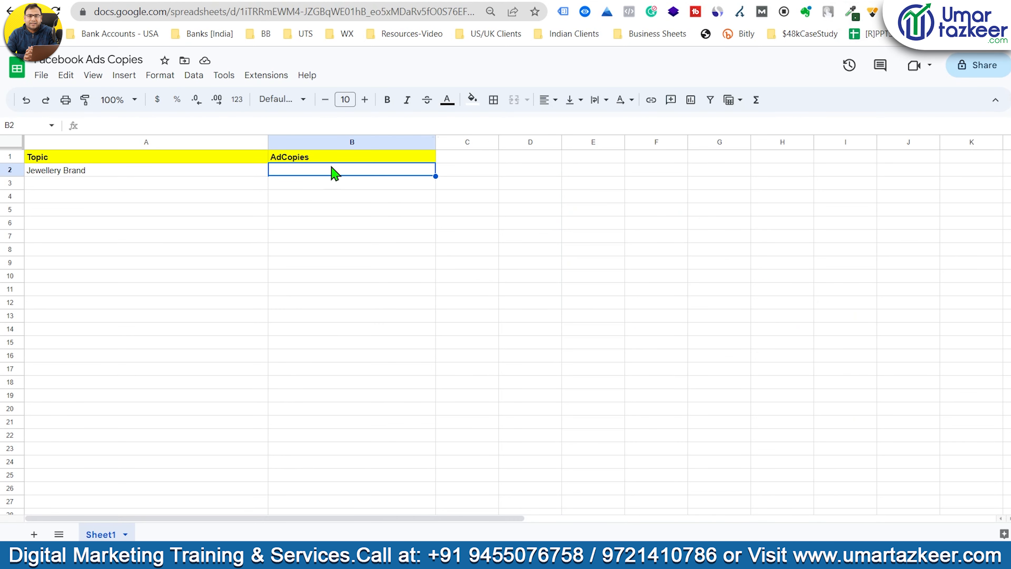
{"action": "left_click", "coordinate": [338, 140]}
{"action": "left_click", "coordinate": [307, 172]}
{"action": "left_click", "coordinate": [822, 1]}
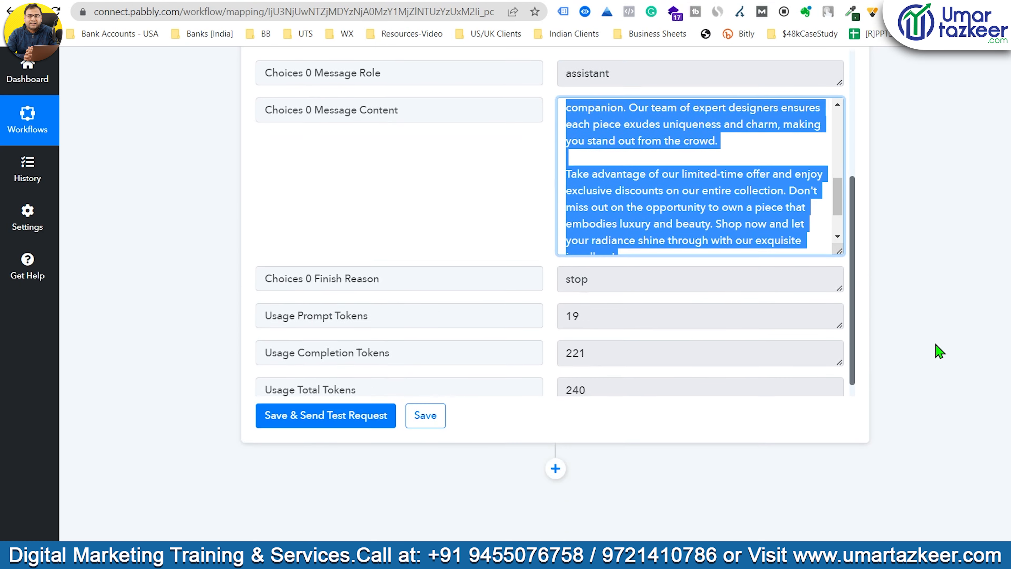
{"action": "left_click_drag", "start_coordinate": [443, 192], "coordinate": [255, 192]}
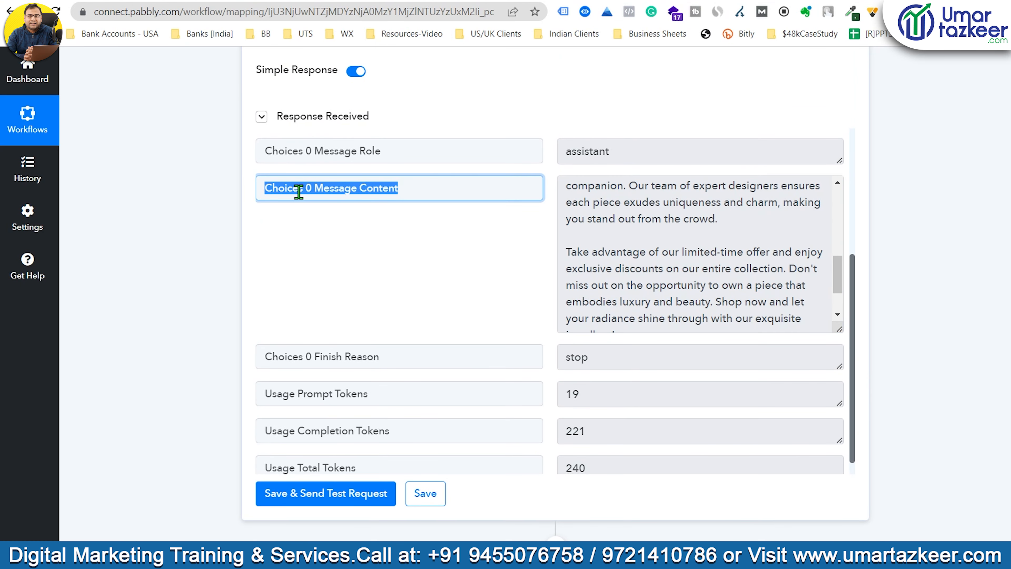
{"action": "left_click", "coordinate": [594, 194]}
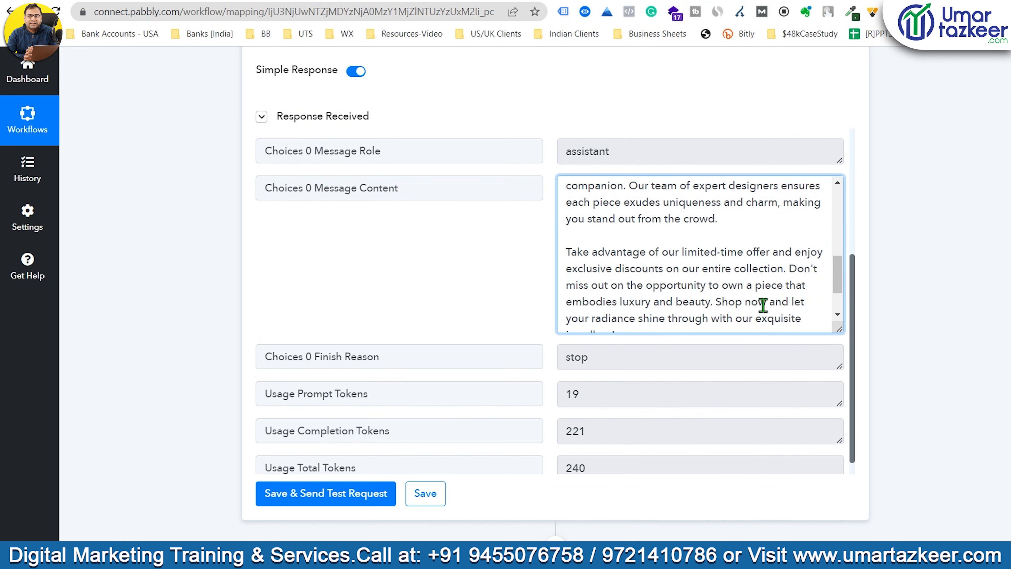
{"action": "left_click_drag", "start_coordinate": [798, 298], "coordinate": [704, 236]}
{"action": "left_click", "coordinate": [764, 273]}
Save the ChatGPT action and add a new action step below it that uses the Google Sheets app.
{"action": "scroll", "coordinate": [984, 287], "scroll_direction": "down", "scroll_amount": 8}
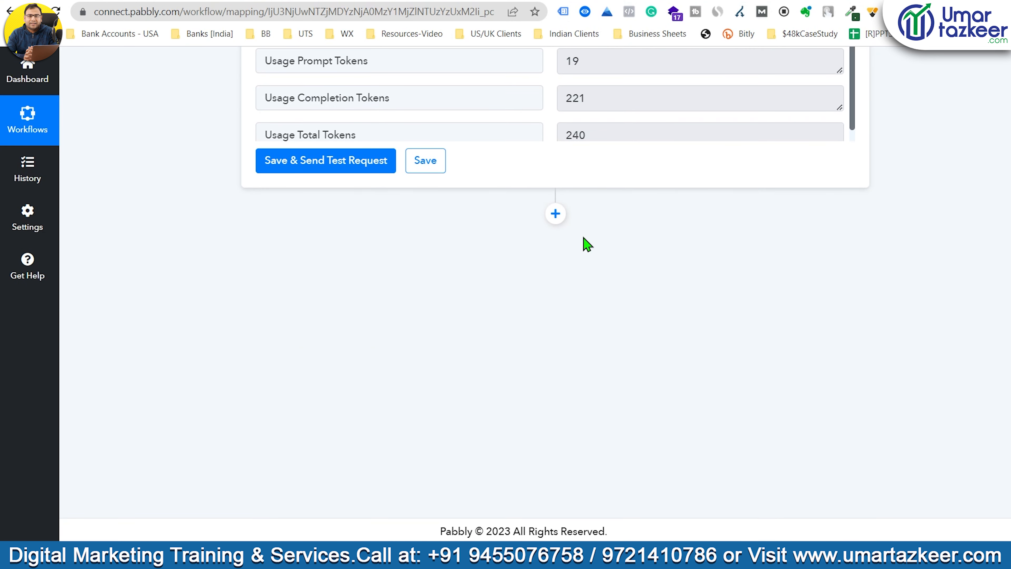
{"action": "left_click", "coordinate": [425, 164]}
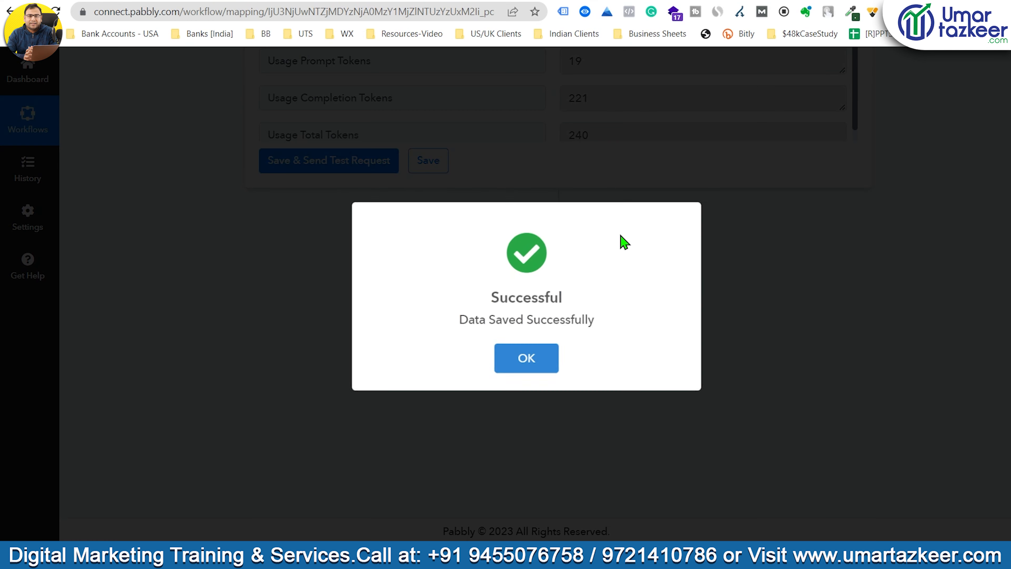
{"action": "left_click", "coordinate": [530, 363]}
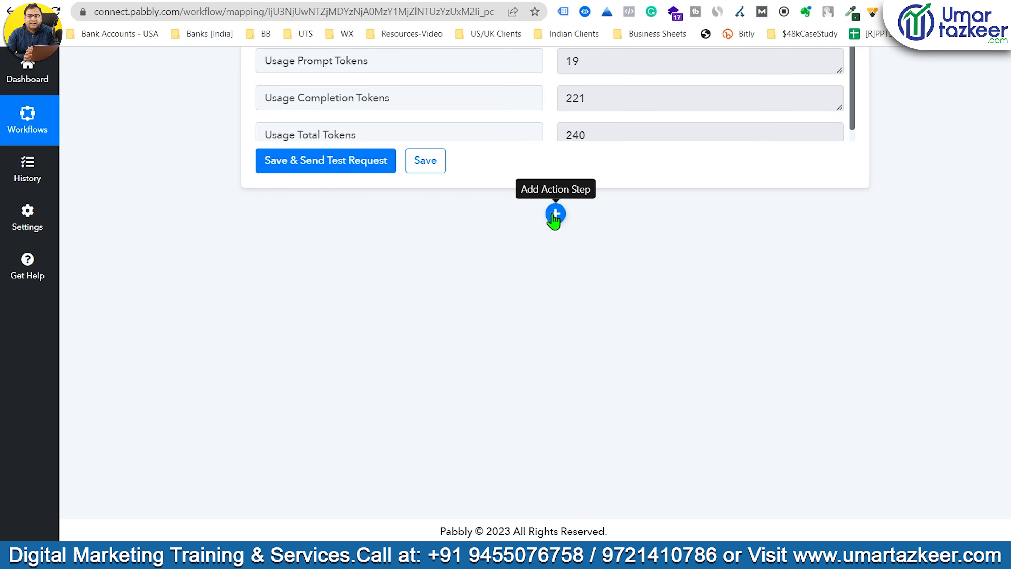
{"action": "left_click", "coordinate": [559, 215]}
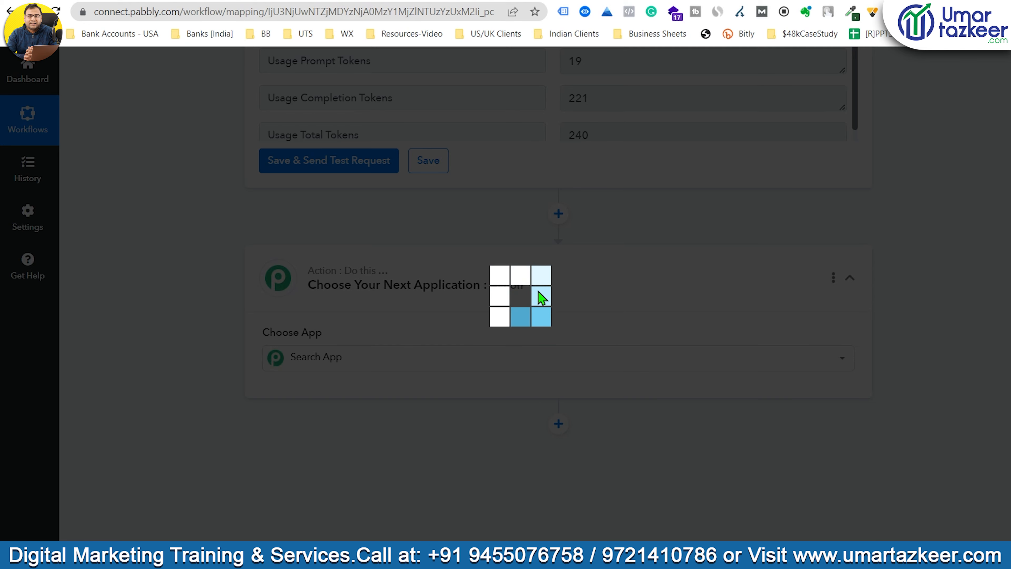
{"action": "type", "text": "Ac"}
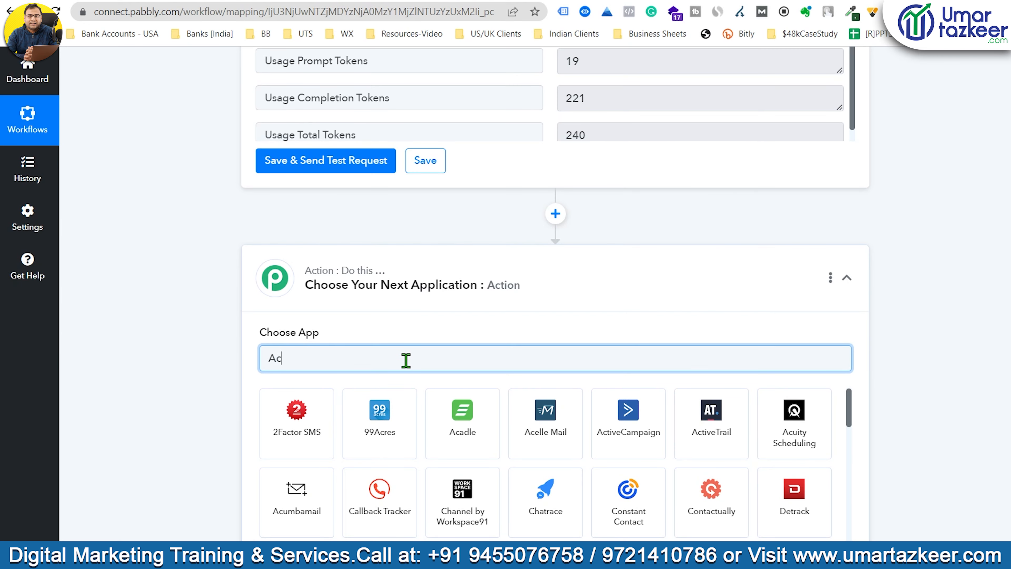
{"action": "key", "text": "BackSpace"}
{"action": "type", "text": "Google"}
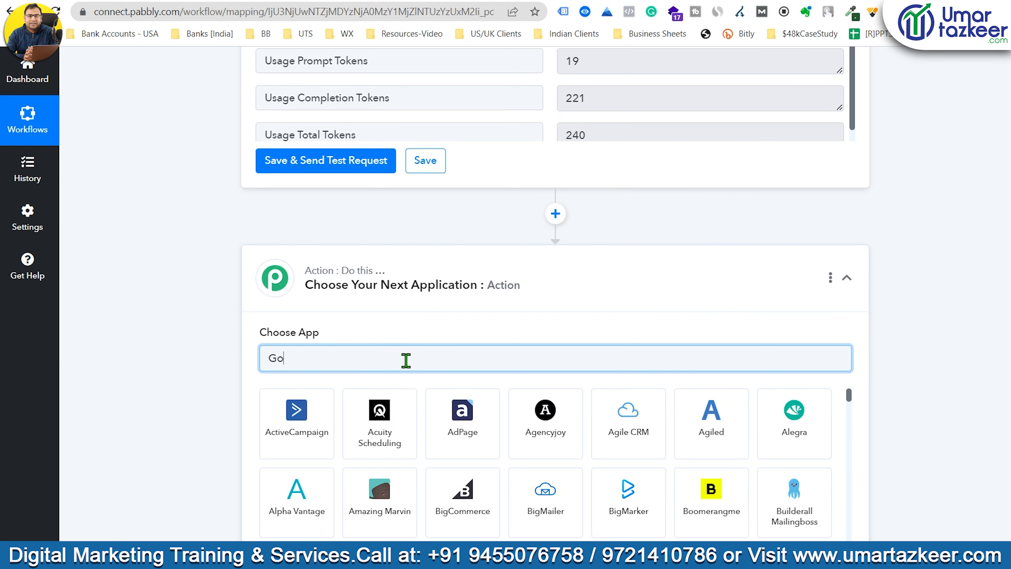
{"action": "type", "text": " sheets"}
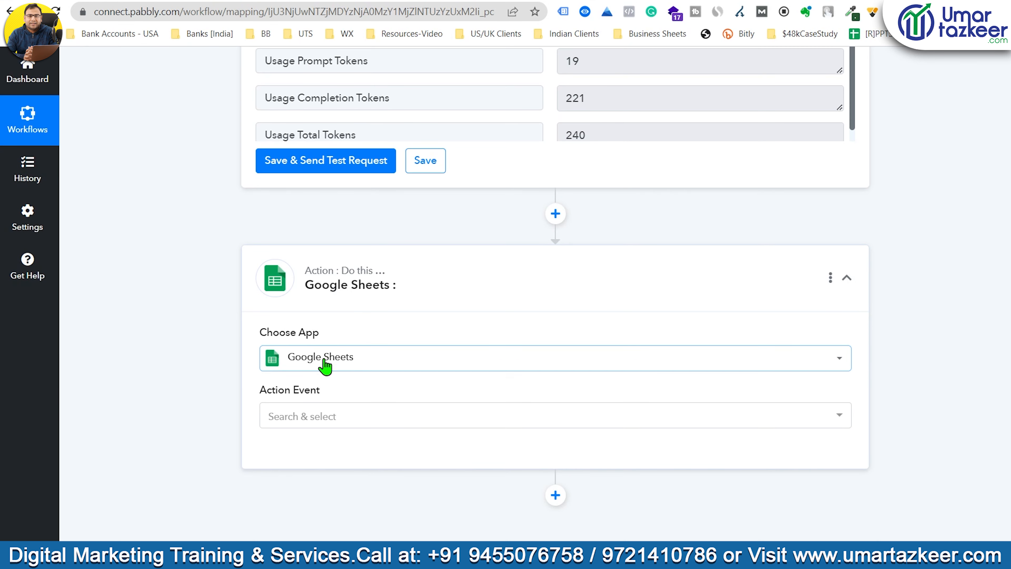
Set the new Google Sheets step's action event to Update Cell Value.
{"action": "left_click", "coordinate": [356, 416]}
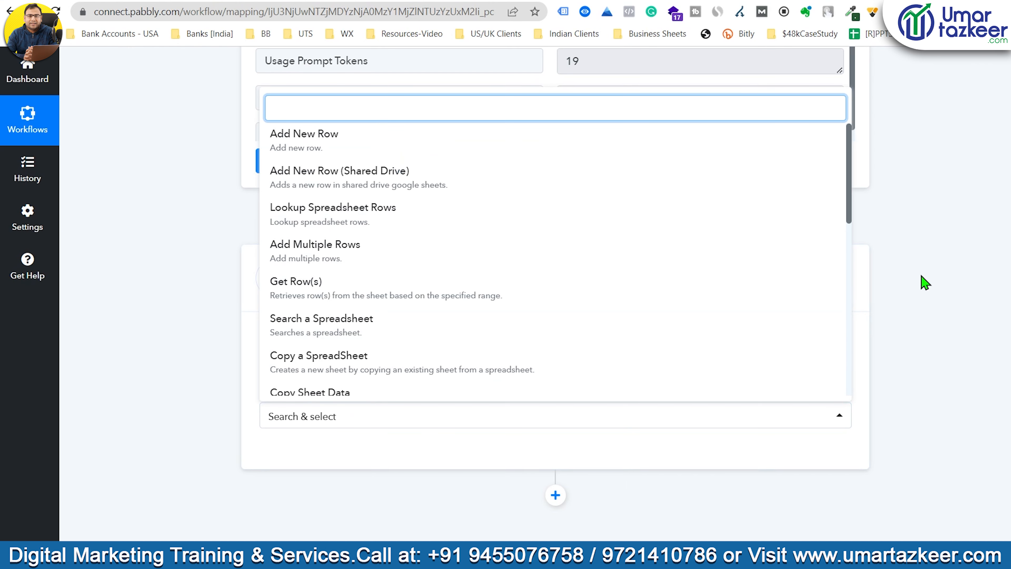
{"action": "left_click", "coordinate": [405, 113]}
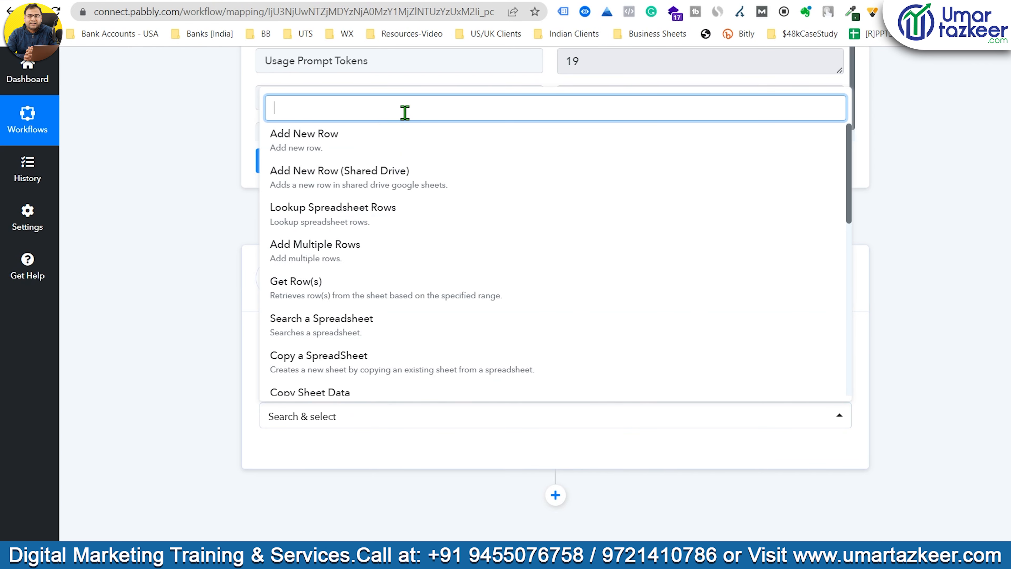
{"action": "type", "text": "update "}
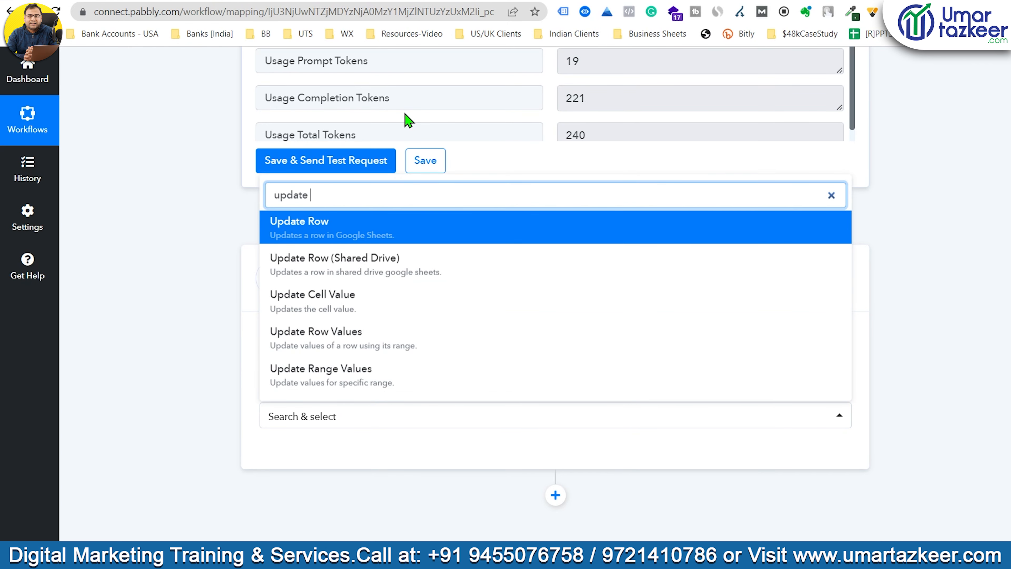
{"action": "type", "text": "cell"}
{"action": "left_click", "coordinate": [309, 389]}
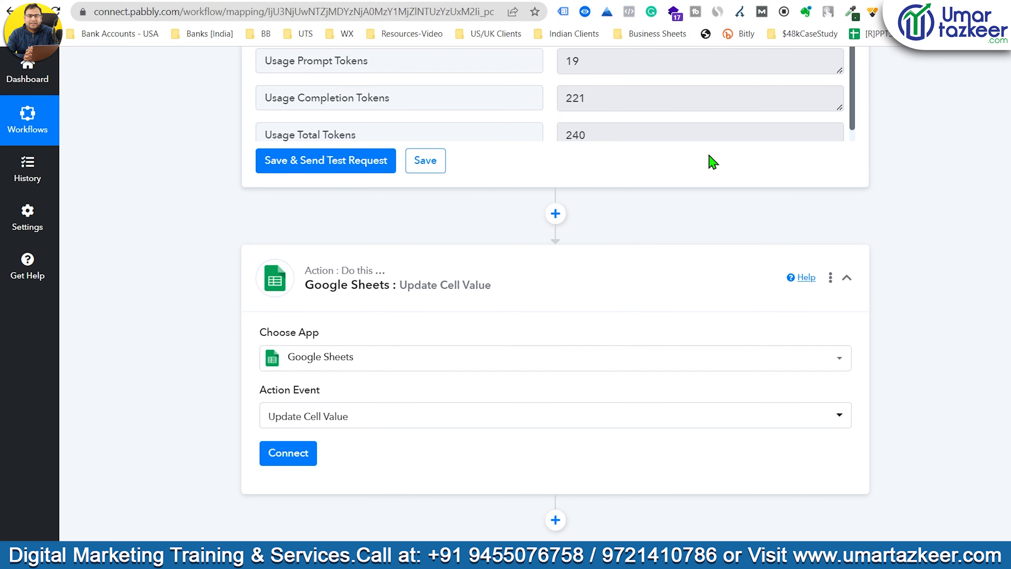
Complete the Range for the Facebook Ads Copies Sheet1 update as column B followed by the mapped RowIndex from the first Google Sheets step.
{"action": "key", "text": "ctrl+Tab"}
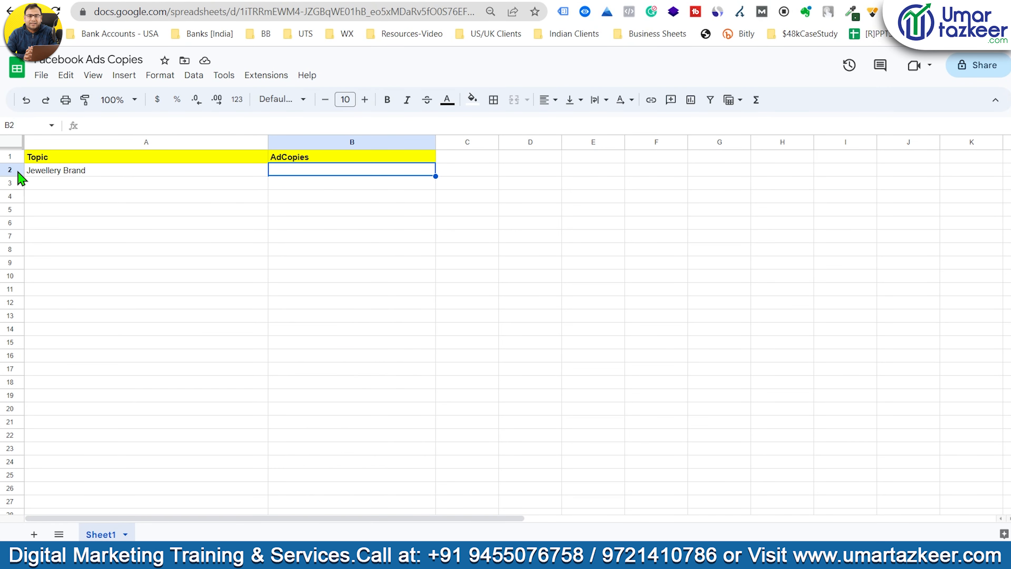
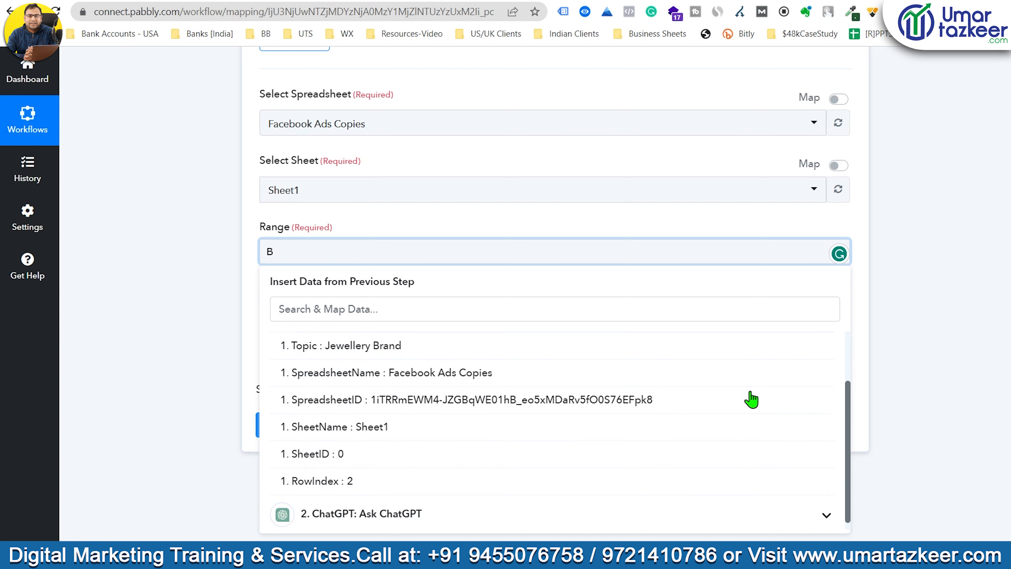
{"action": "left_click", "coordinate": [374, 474]}
{"action": "left_click", "coordinate": [229, 287]}
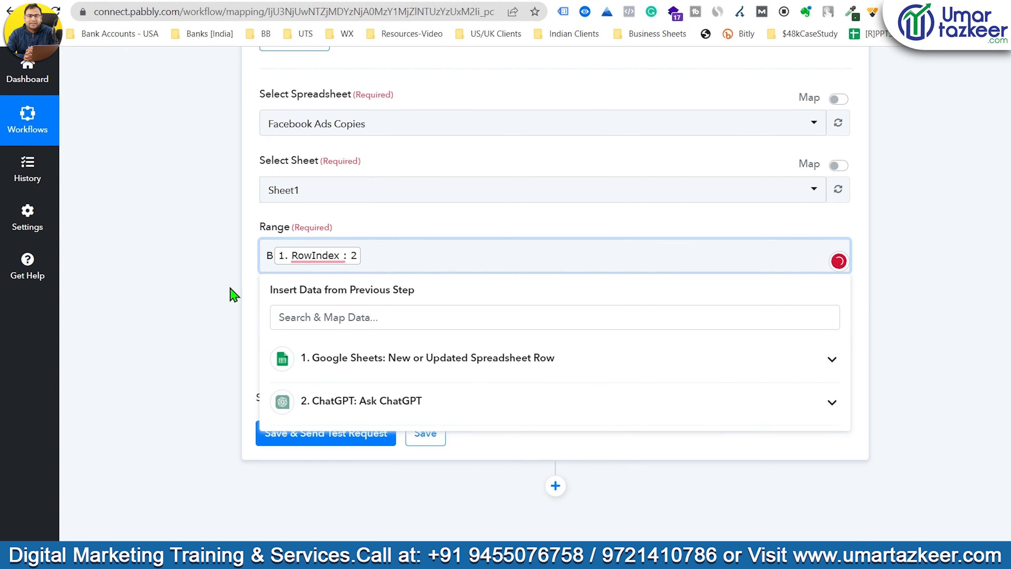
{"action": "mouse_move", "coordinate": [331, 263]}
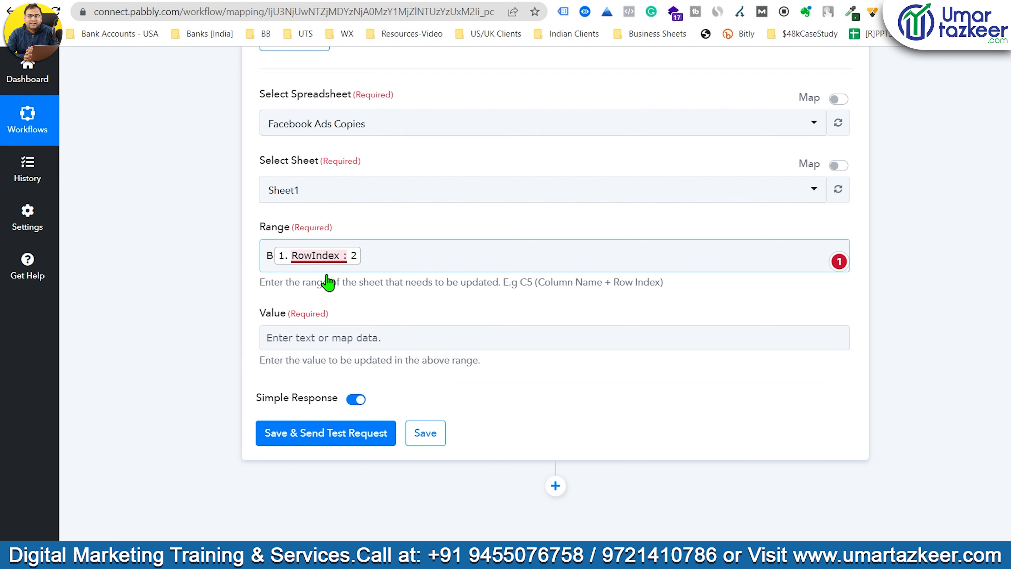
{"action": "scroll", "coordinate": [633, 391], "scroll_direction": "up", "scroll_amount": 10}
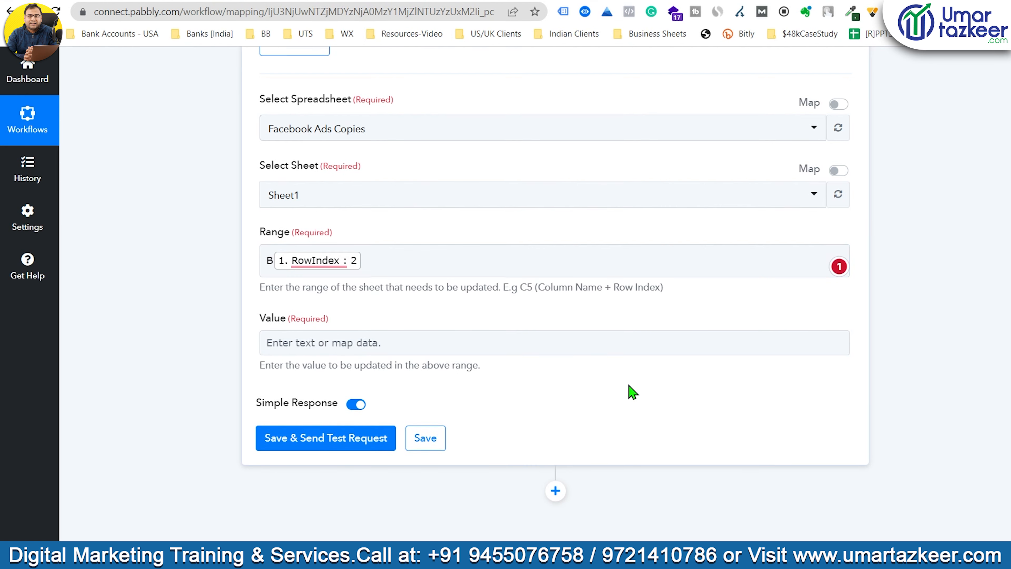
{"action": "scroll", "coordinate": [458, 321], "scroll_direction": "down", "scroll_amount": 10}
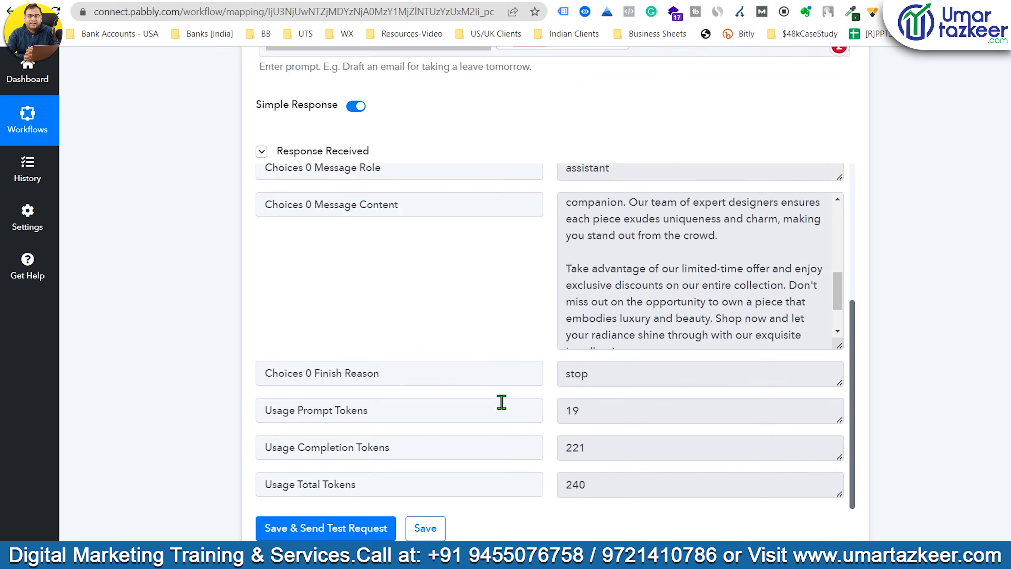
Map the Choices 0 Message Content from the ChatGPT step as the Value of the Google Sheets cell update.
{"action": "left_click", "coordinate": [103, 1]}
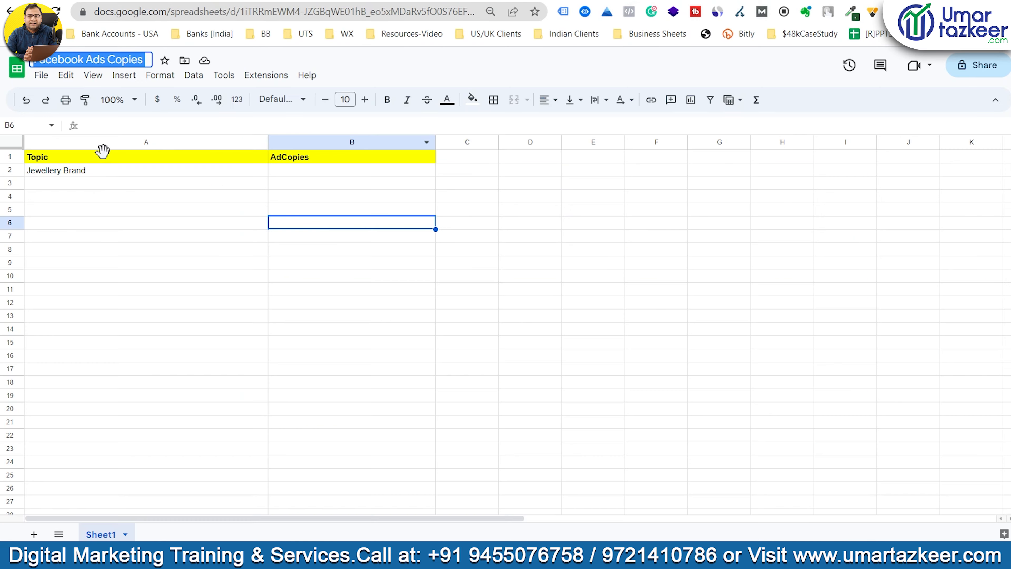
{"action": "left_click", "coordinate": [97, 184]}
{"action": "left_click", "coordinate": [350, 192]}
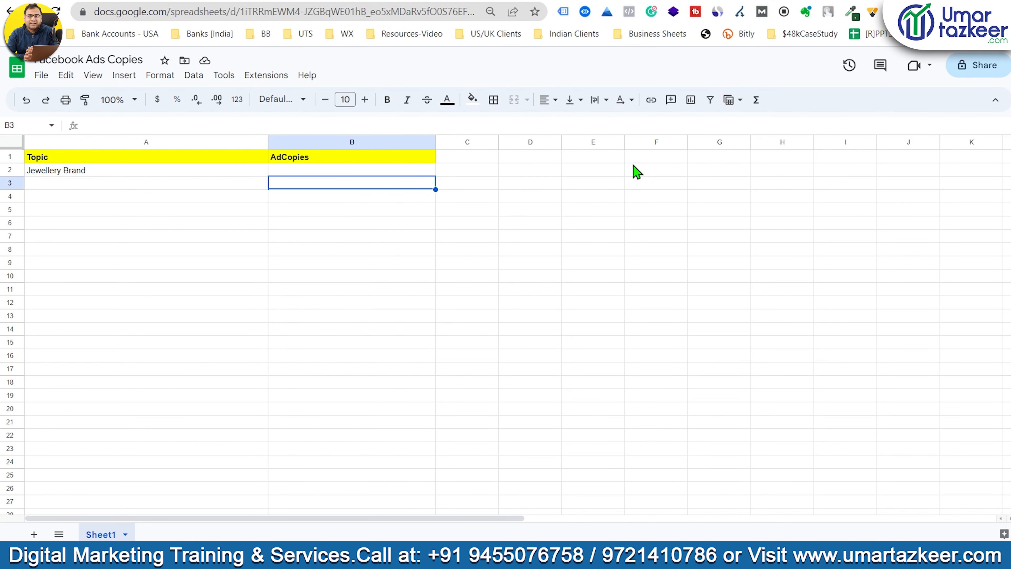
{"action": "key", "text": "ctrl+Tab"}
{"action": "scroll", "coordinate": [513, 276], "scroll_direction": "down", "scroll_amount": 4}
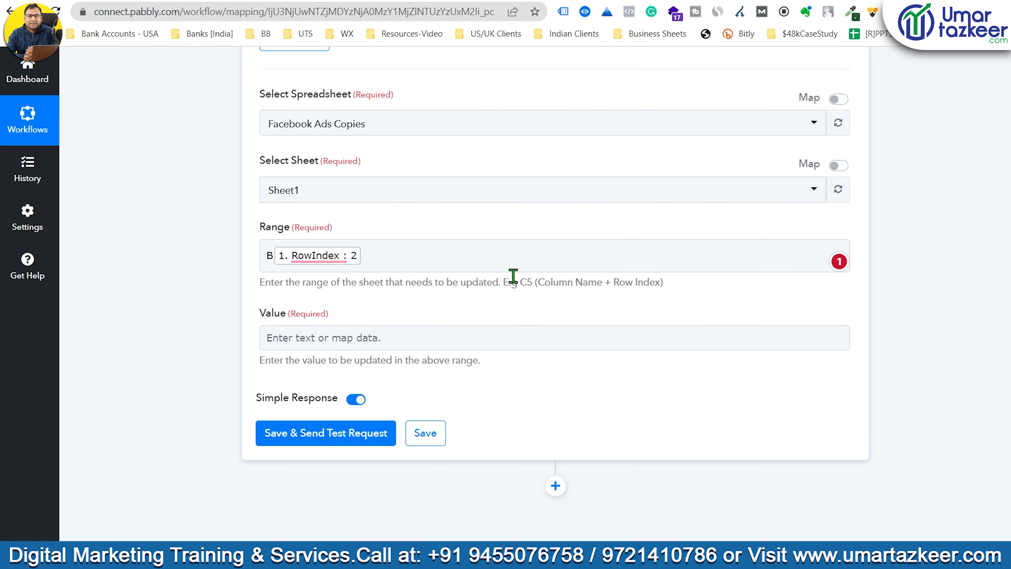
{"action": "scroll", "coordinate": [514, 276], "scroll_direction": "down", "scroll_amount": 3}
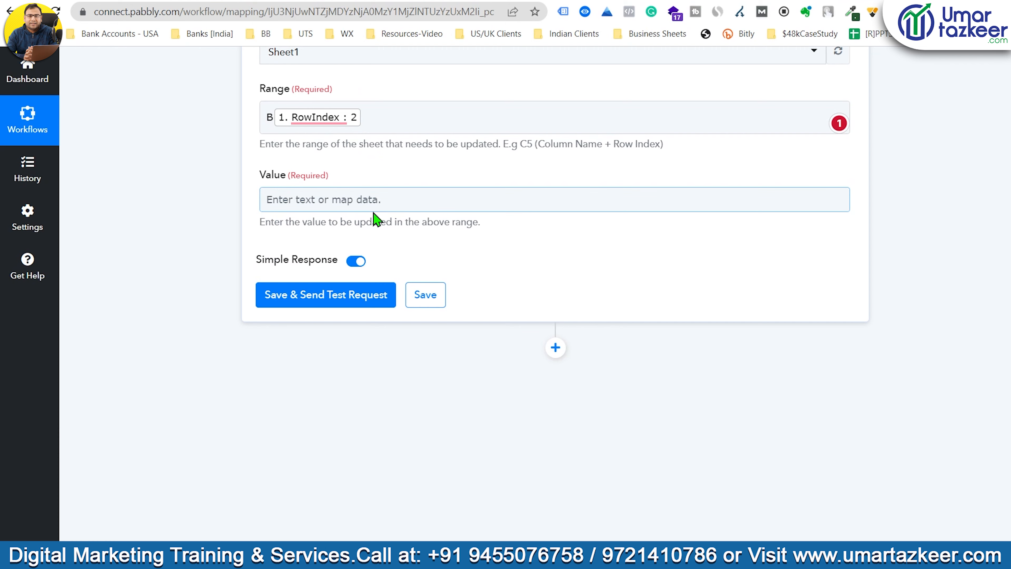
{"action": "left_click", "coordinate": [388, 200]}
{"action": "left_click", "coordinate": [575, 357]}
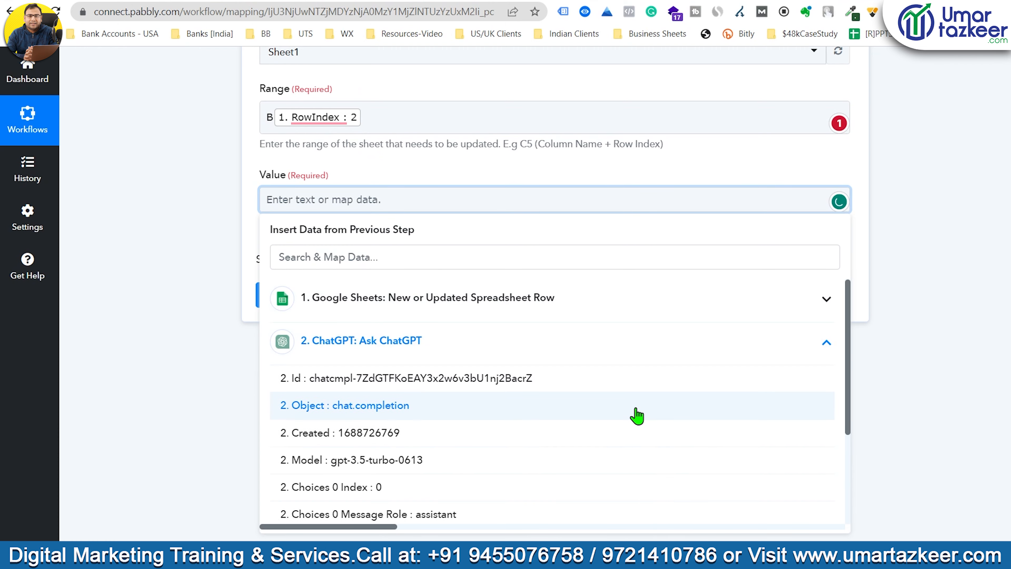
{"action": "scroll", "coordinate": [617, 430], "scroll_direction": "down", "scroll_amount": 3}
{"action": "left_click", "coordinate": [436, 407]}
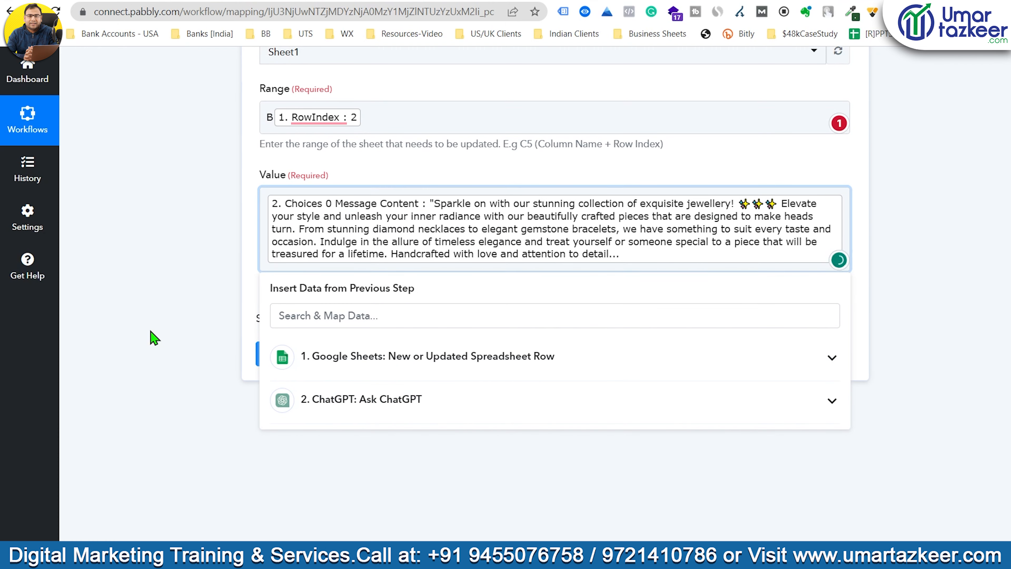
{"action": "left_click", "coordinate": [153, 338]}
Save and test the Update Cell Value step, and fit the sheet's AdCopies column width to its contents.
{"action": "left_click", "coordinate": [329, 354]}
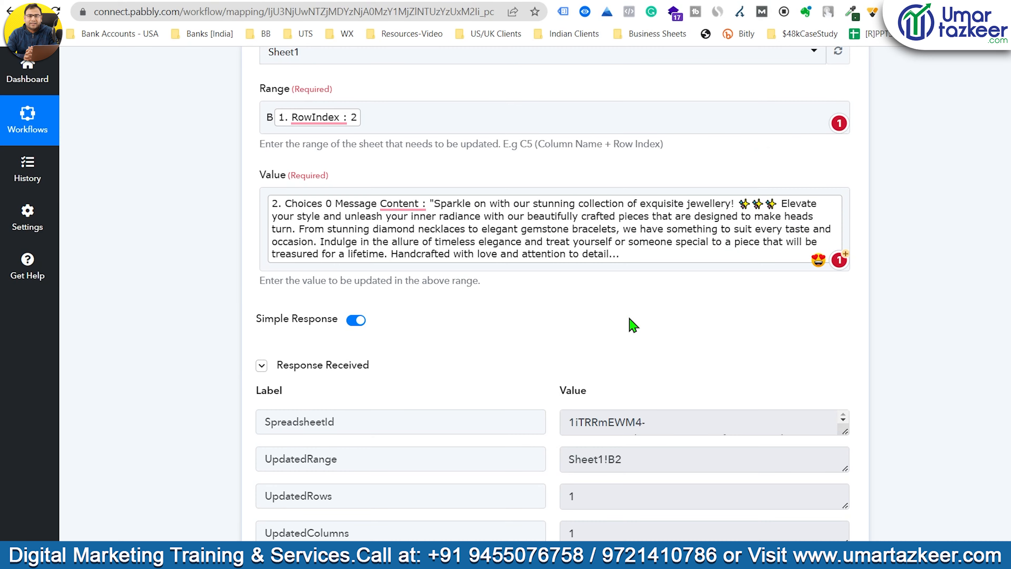
{"action": "scroll", "coordinate": [633, 323], "scroll_direction": "down", "scroll_amount": 5}
{"action": "left_click", "coordinate": [810, 2]}
{"action": "left_click", "coordinate": [584, 323]}
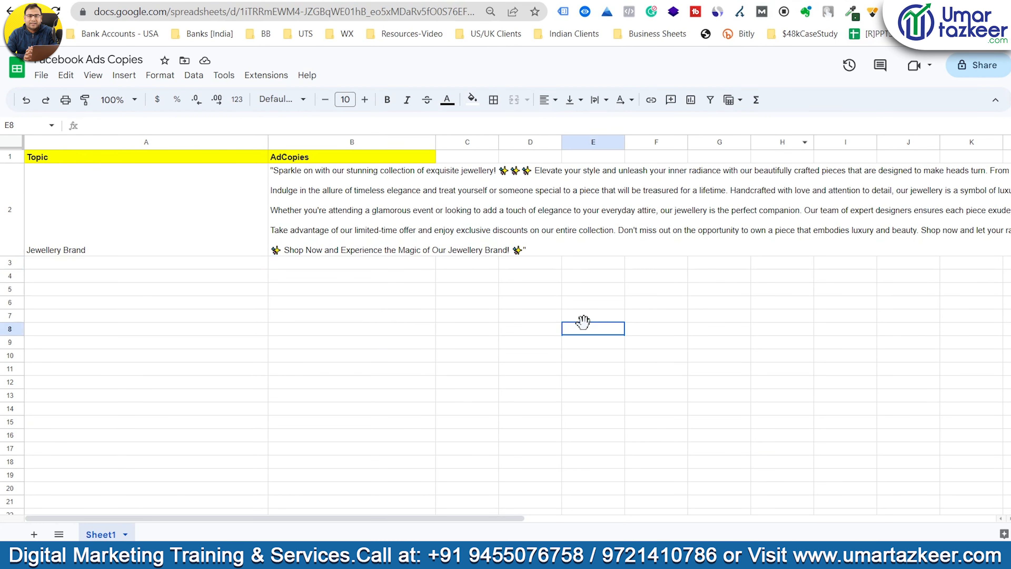
{"action": "double_click", "coordinate": [435, 142]}
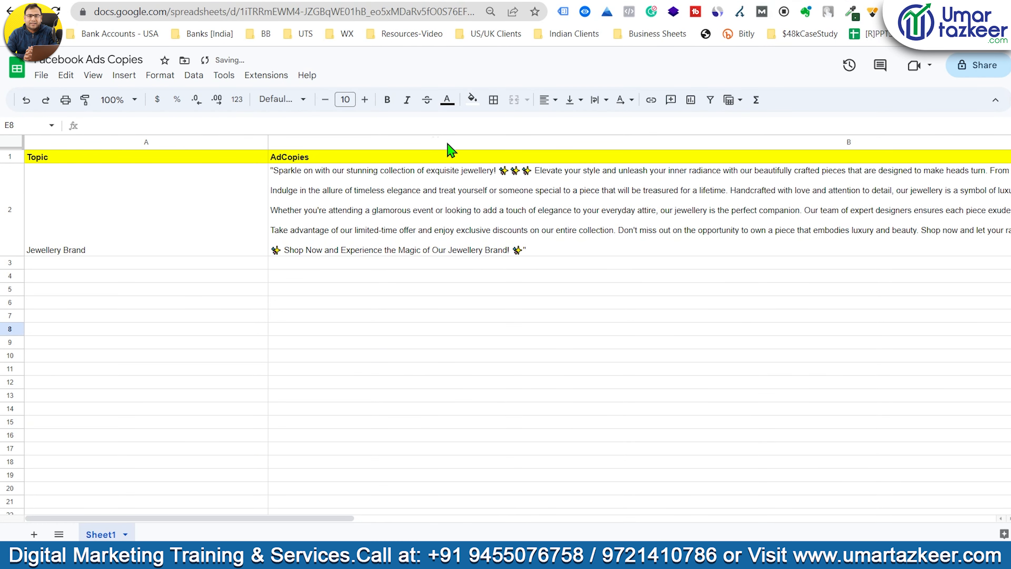
Enable Send On Event for the Pabbly Connect Webhooks add-on in the Facebook Ads Copies spreadsheet.
{"action": "left_click", "coordinate": [165, 223]}
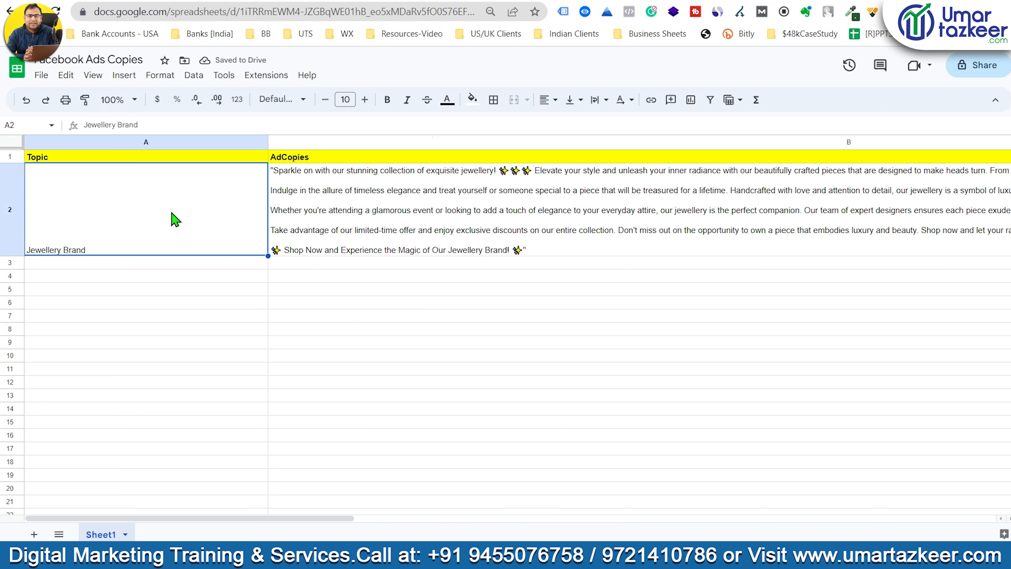
{"action": "left_click", "coordinate": [136, 262]}
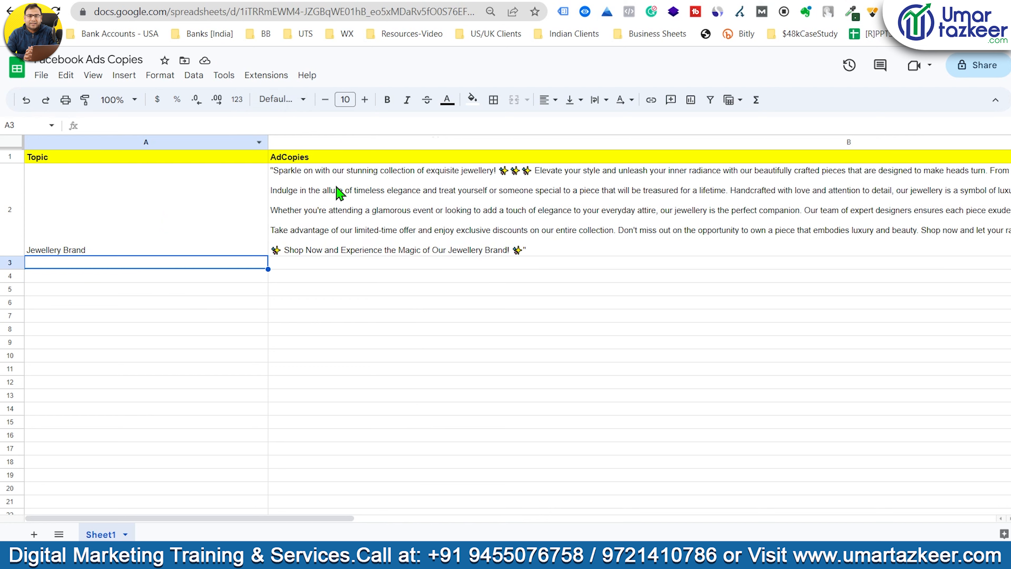
{"action": "left_click", "coordinate": [438, 239]}
{"action": "left_click", "coordinate": [330, 265]}
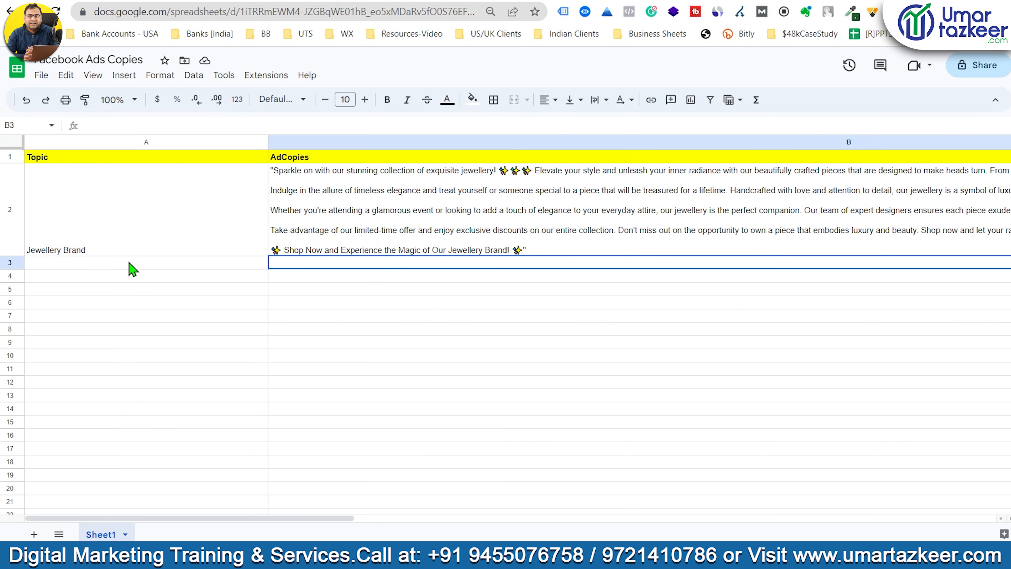
{"action": "left_click", "coordinate": [266, 74]}
{"action": "mouse_move", "coordinate": [295, 200]}
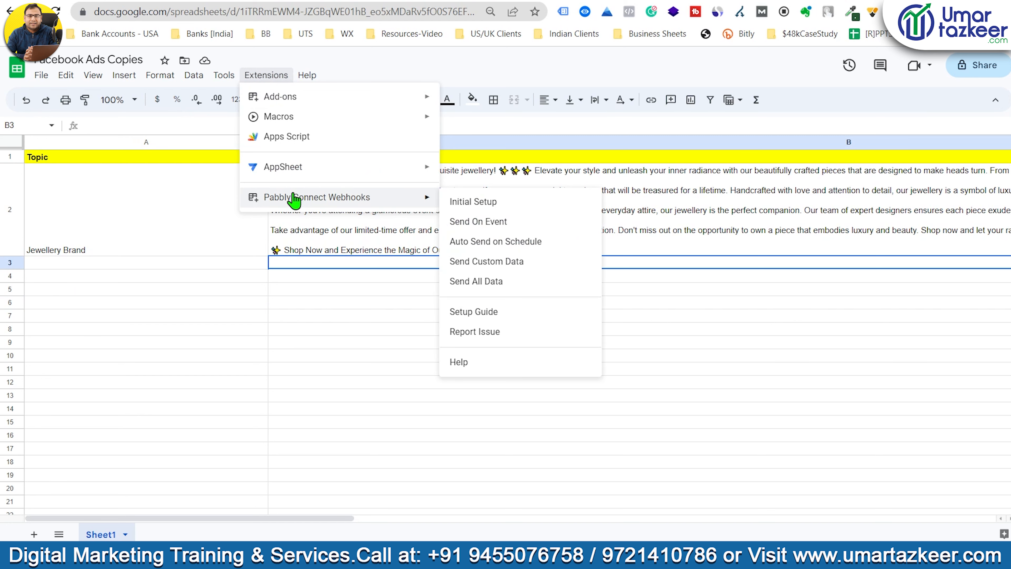
{"action": "left_click", "coordinate": [480, 223]}
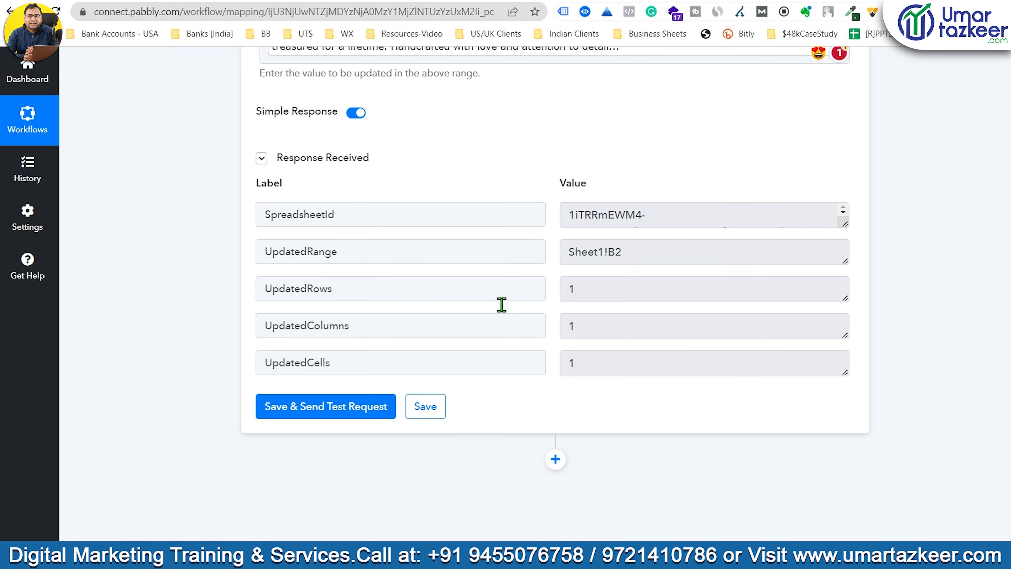
Save the Ask ChatGPT action in the Pabbly workflow and acknowledge the save.
{"action": "scroll", "coordinate": [470, 331], "scroll_direction": "up", "scroll_amount": 15}
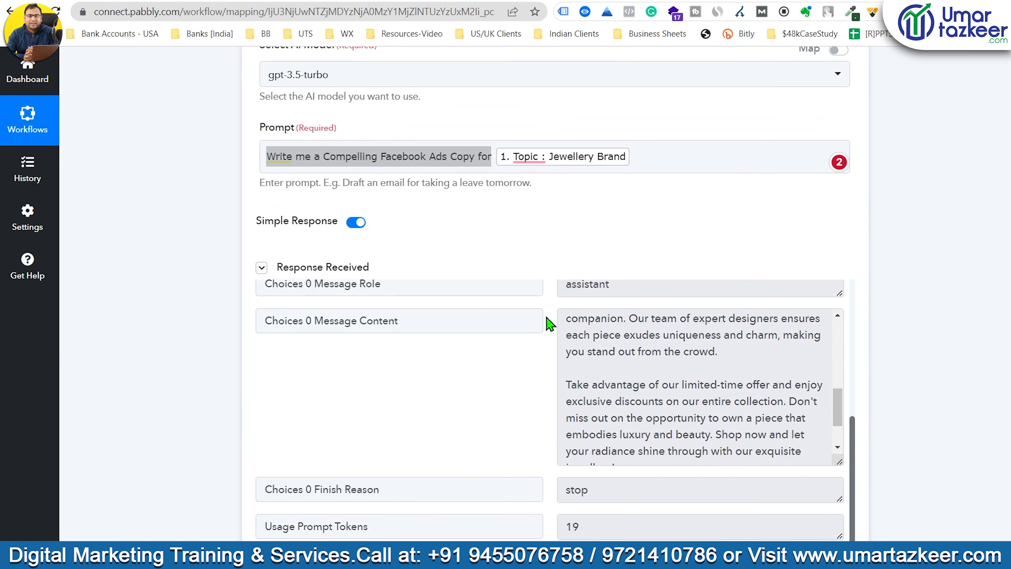
{"action": "scroll", "coordinate": [550, 324], "scroll_direction": "up", "scroll_amount": 15}
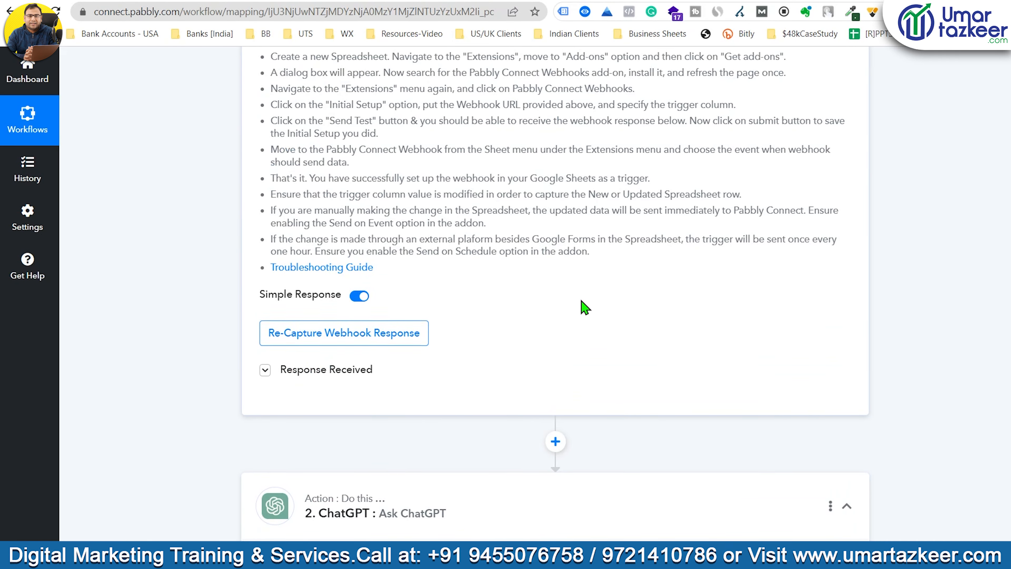
{"action": "scroll", "coordinate": [585, 307], "scroll_direction": "up", "scroll_amount": 10}
{"action": "scroll", "coordinate": [488, 264], "scroll_direction": "down", "scroll_amount": 20}
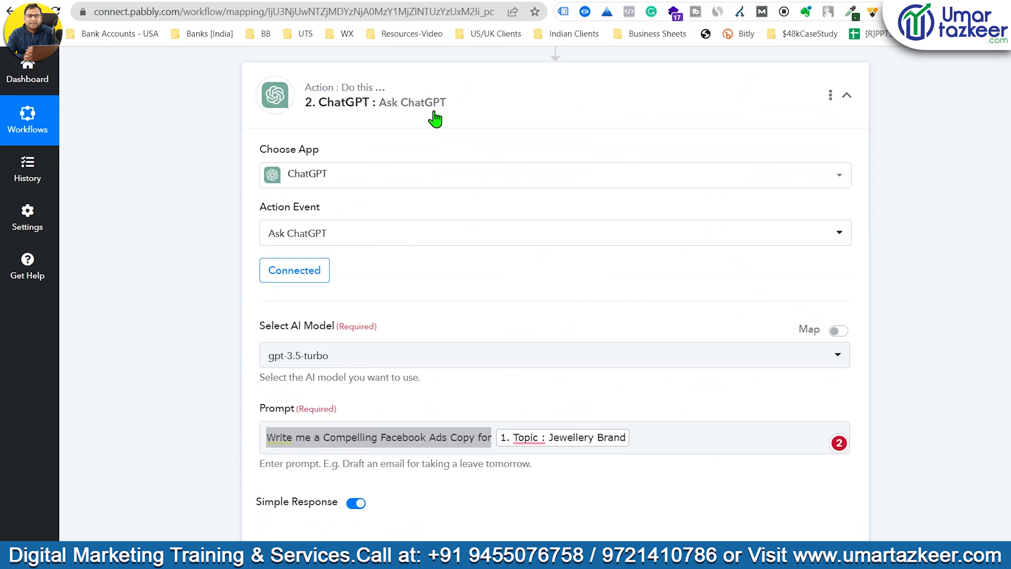
{"action": "scroll", "coordinate": [471, 364], "scroll_direction": "down", "scroll_amount": 20}
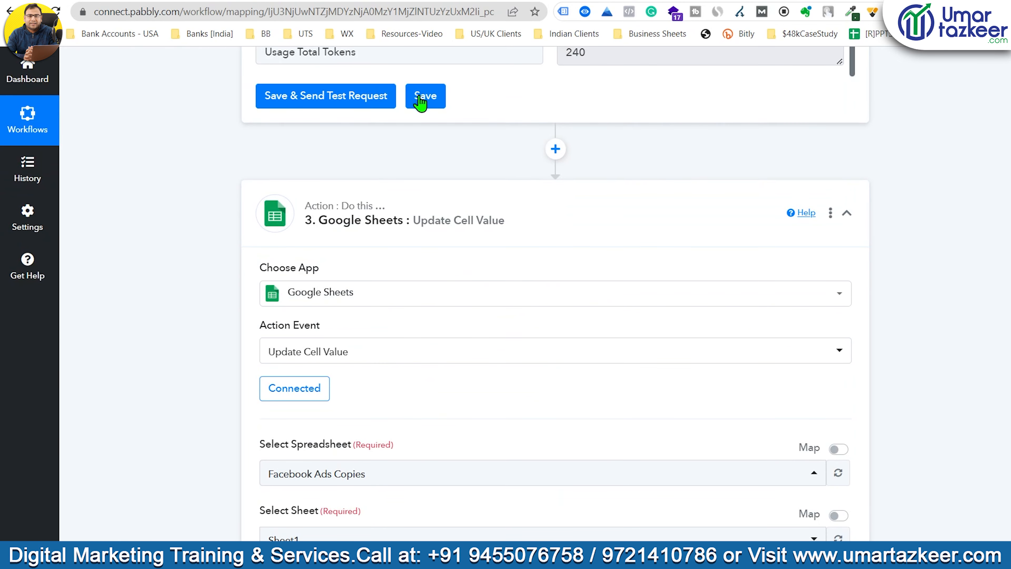
{"action": "left_click", "coordinate": [420, 96]}
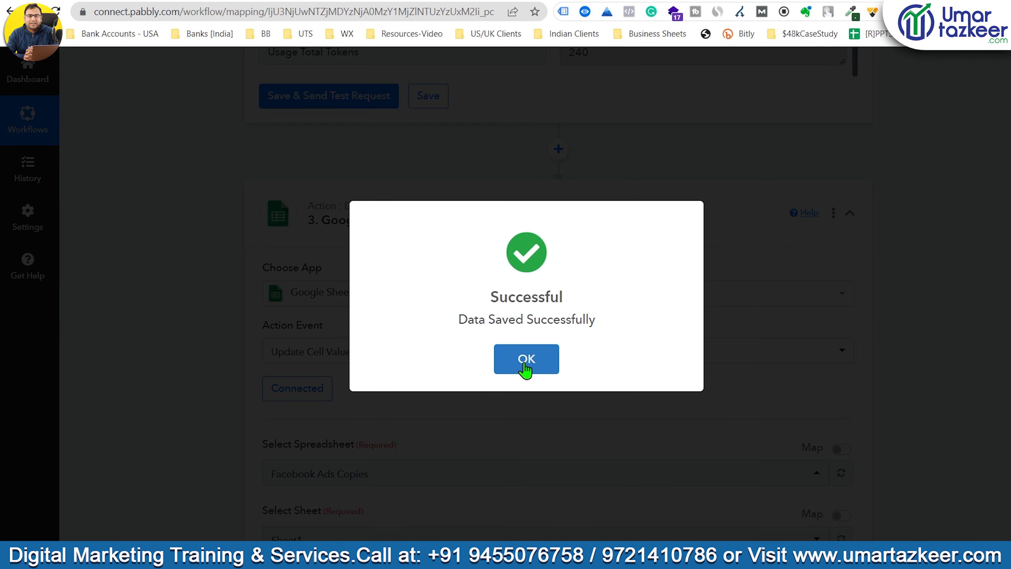
{"action": "left_click", "coordinate": [523, 368]}
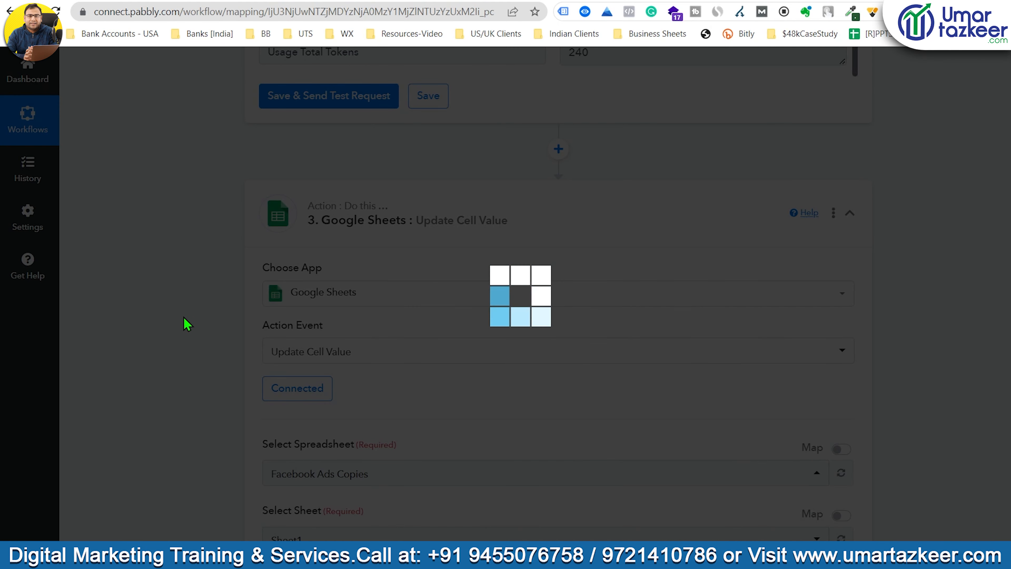
Save the Google Sheets Update Cell Value action and acknowledge the save.
{"action": "scroll", "coordinate": [320, 454], "scroll_direction": "down", "scroll_amount": 15}
{"action": "left_click", "coordinate": [427, 275]}
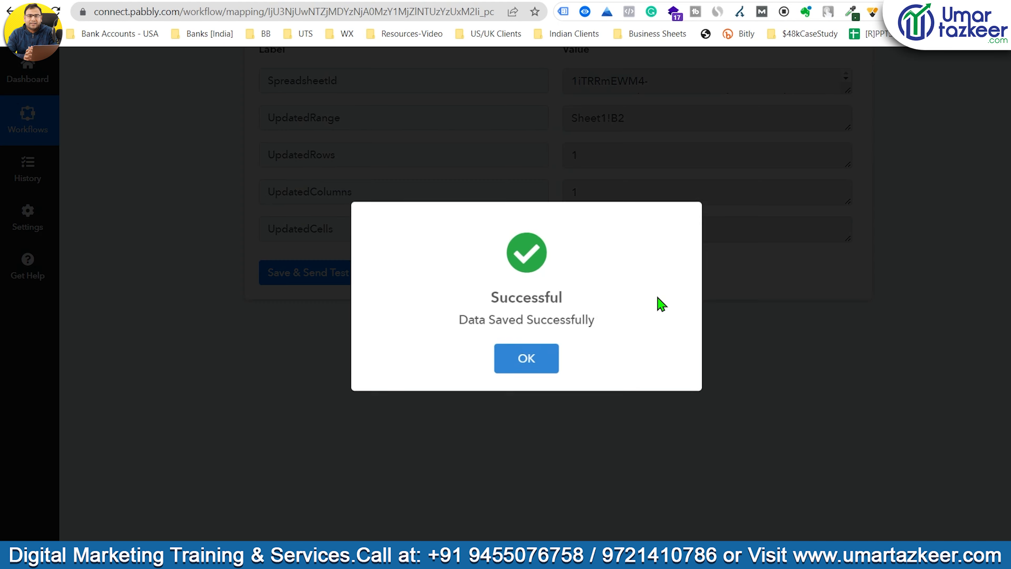
{"action": "left_click", "coordinate": [530, 367]}
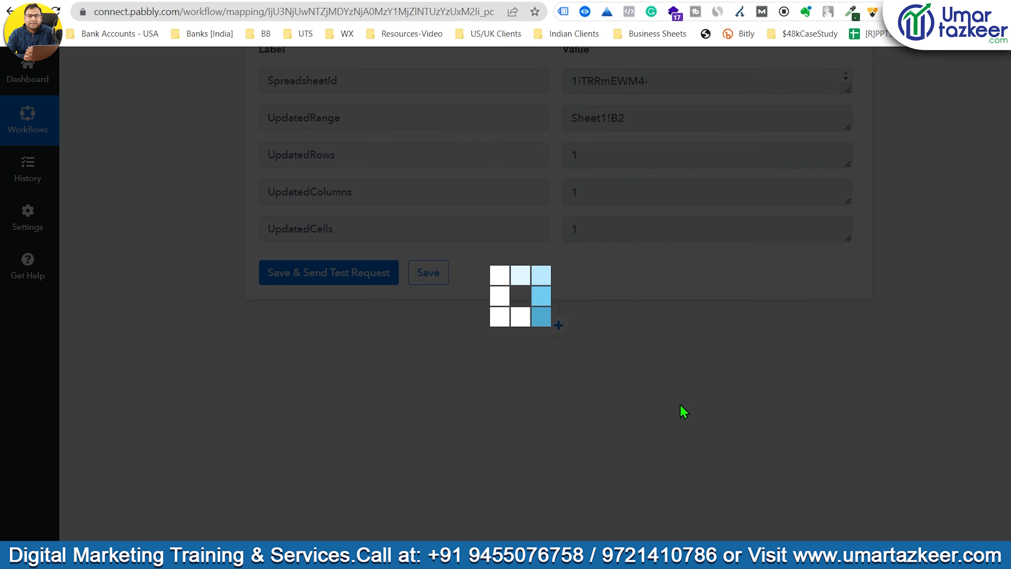
Collapse the workflow's steps to show the Google Sheets trigger, ChatGPT action and Google Sheets update as an overview.
{"action": "scroll", "coordinate": [734, 376], "scroll_direction": "up", "scroll_amount": 15}
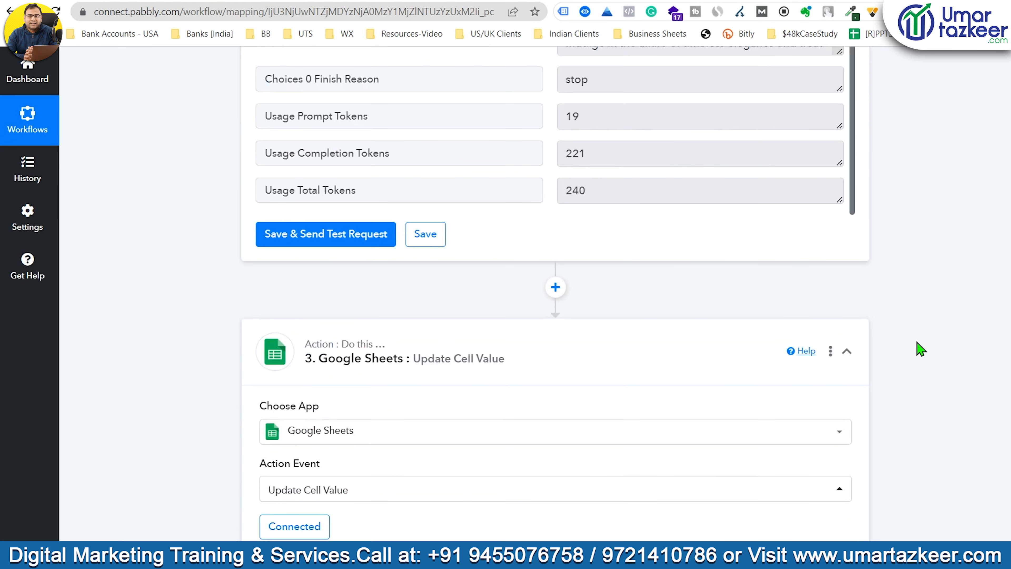
{"action": "scroll", "coordinate": [837, 340], "scroll_direction": "up", "scroll_amount": 8}
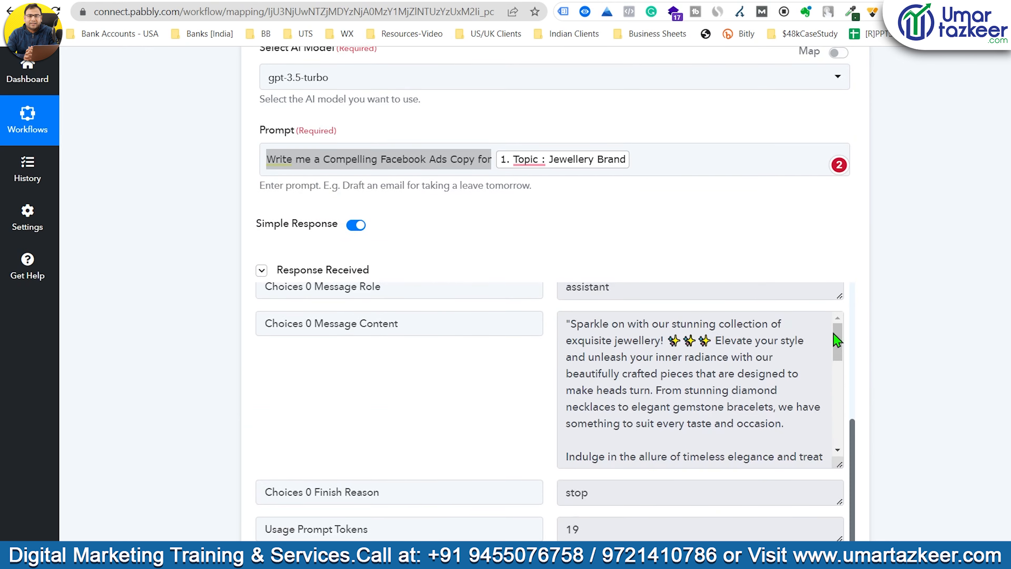
{"action": "scroll", "coordinate": [837, 341], "scroll_direction": "up", "scroll_amount": 12}
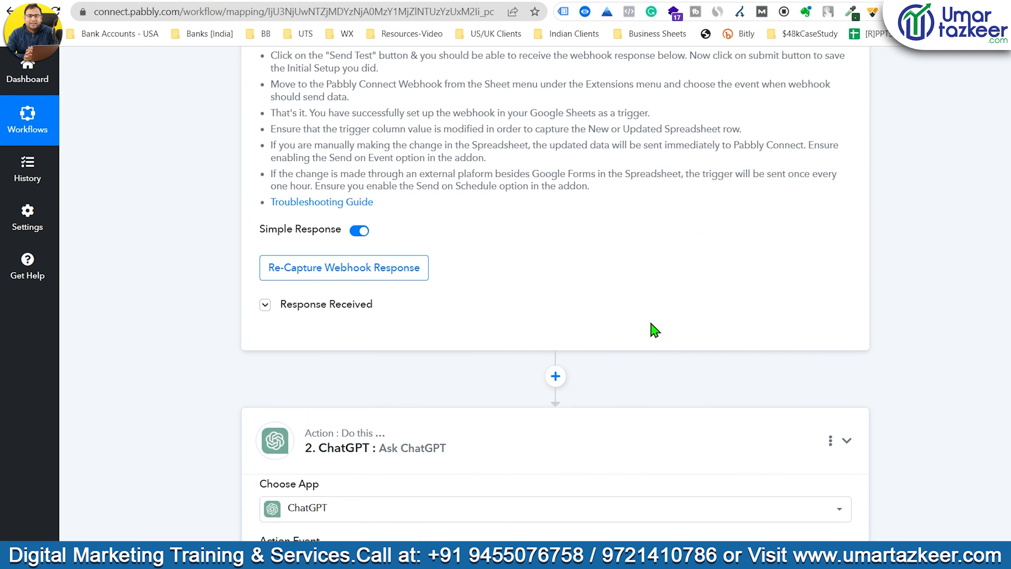
{"action": "scroll", "coordinate": [655, 330], "scroll_direction": "up", "scroll_amount": 15}
{"action": "left_click", "coordinate": [847, 281]}
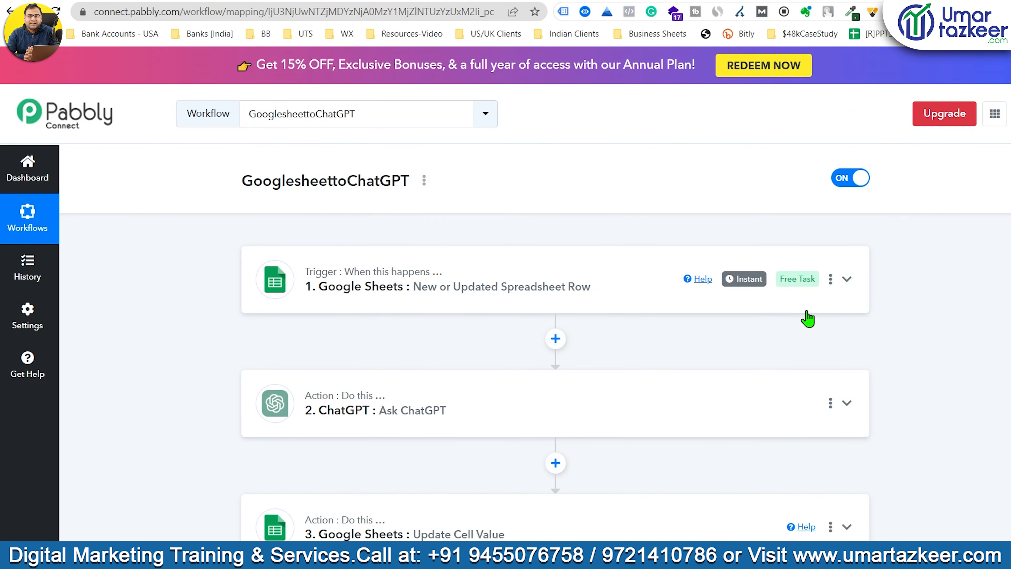
{"action": "scroll", "coordinate": [832, 295], "scroll_direction": "down", "scroll_amount": 3}
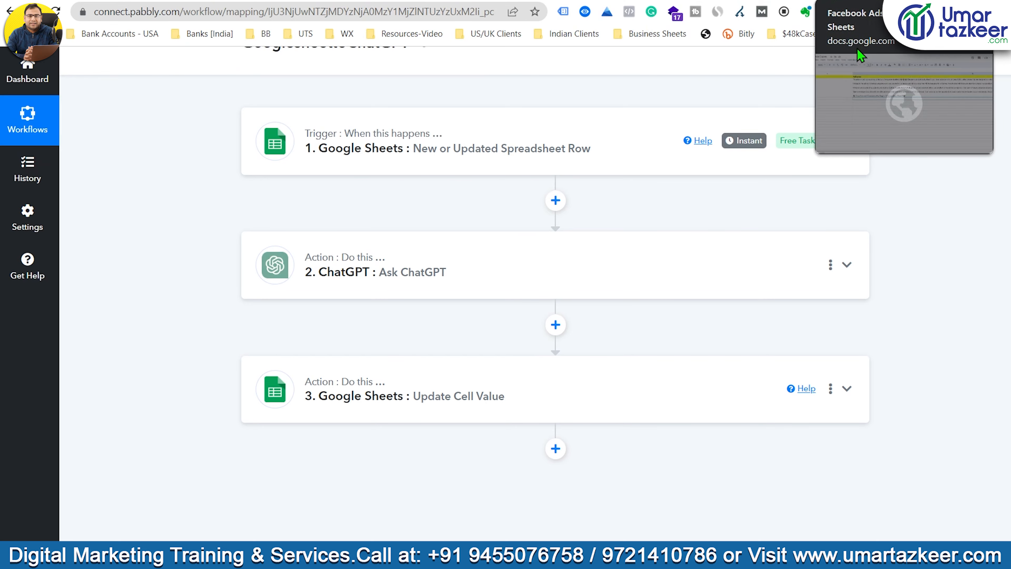
Add the topic "Baby care brand" in cell A3 of the Facebook Ads Copies sheet.
{"action": "left_click", "coordinate": [855, 3]}
{"action": "left_click", "coordinate": [170, 280]}
{"action": "left_click", "coordinate": [187, 266]}
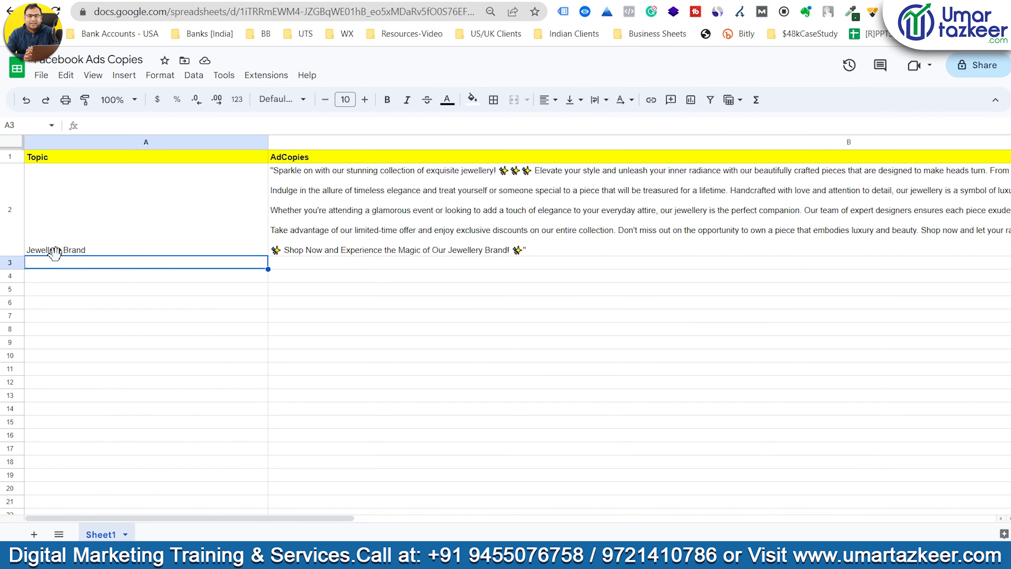
{"action": "type", "text": "Baby care brand"}
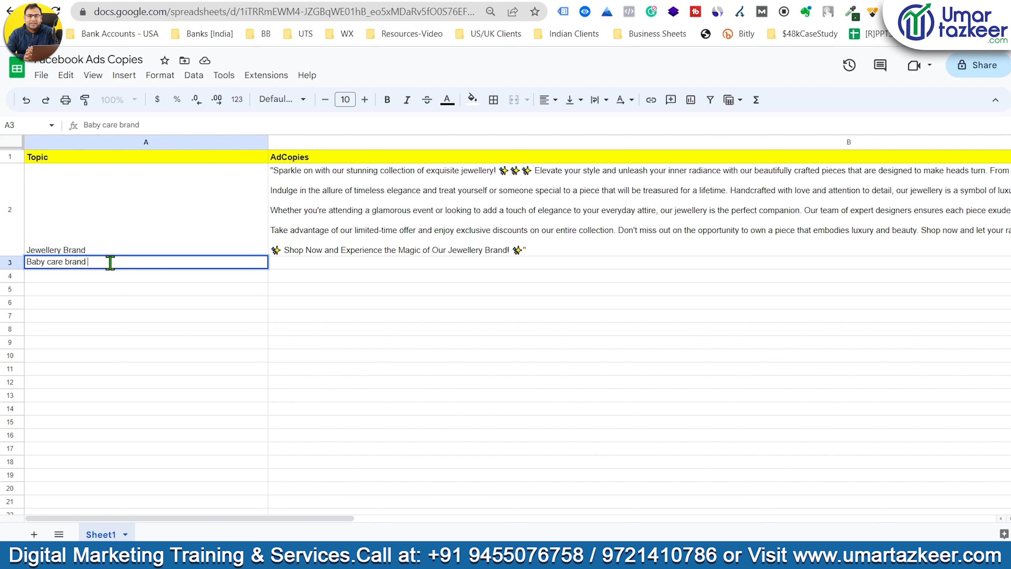
{"action": "key", "text": "Return"}
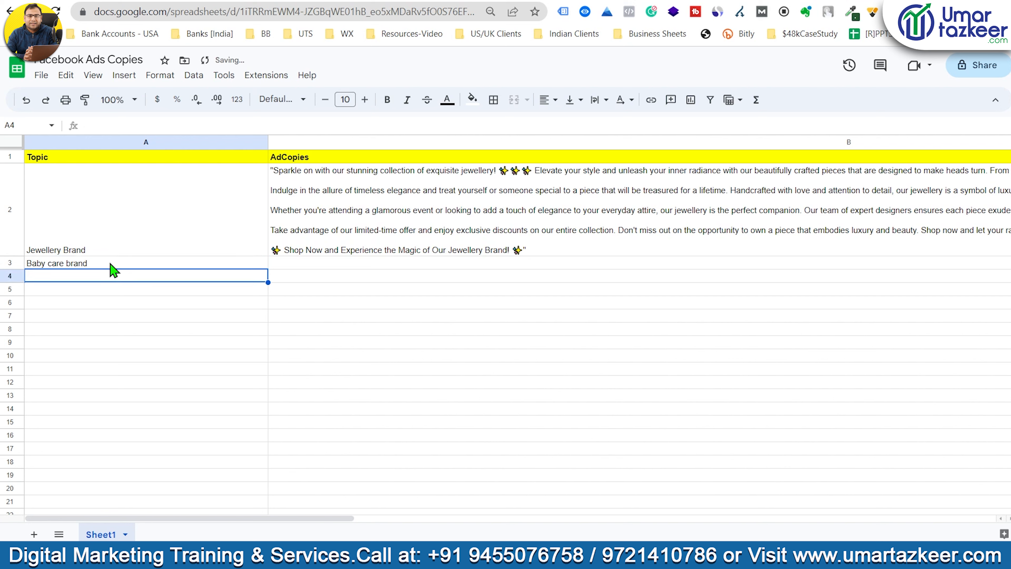
Reload the spreadsheet and examine cell B3 in the AdCopies column for the baby care brand's ad copy.
{"action": "left_click", "coordinate": [449, 299]}
{"action": "left_click", "coordinate": [449, 265]}
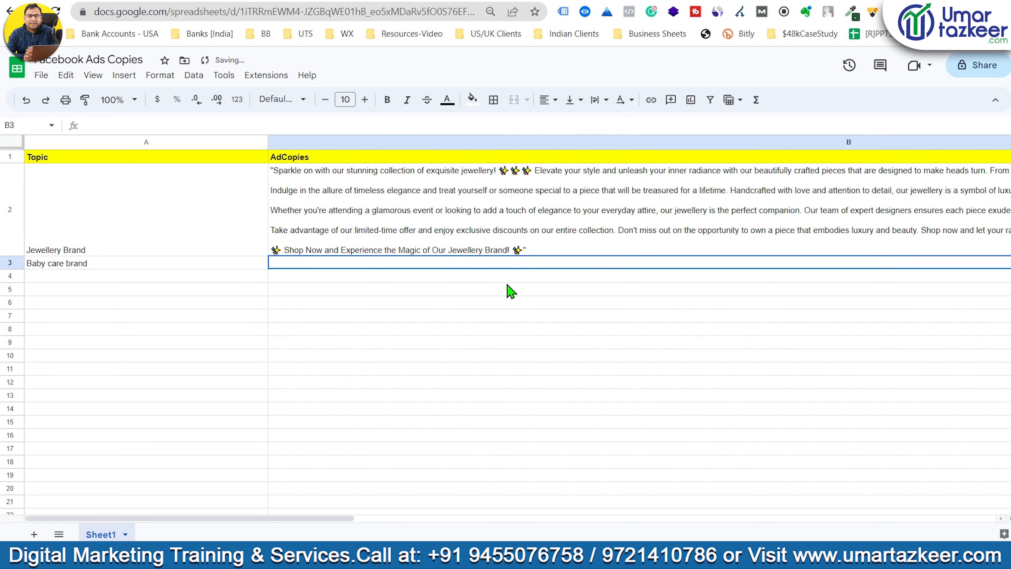
{"action": "left_click", "coordinate": [502, 307]}
{"action": "left_click", "coordinate": [348, 266]}
{"action": "left_click", "coordinate": [154, 265]}
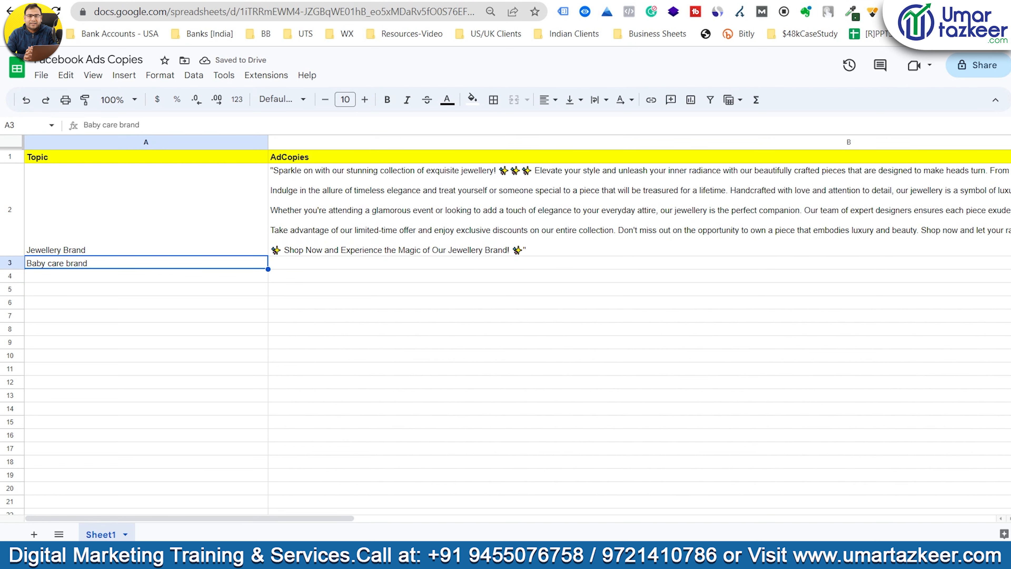
{"action": "left_click", "coordinate": [56, 12]}
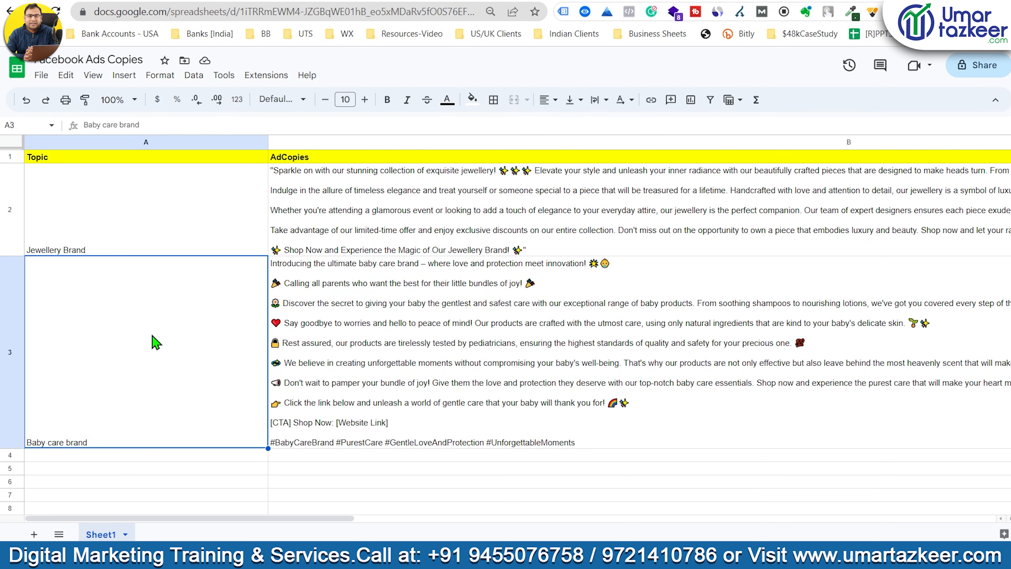
{"action": "left_click", "coordinate": [410, 328]}
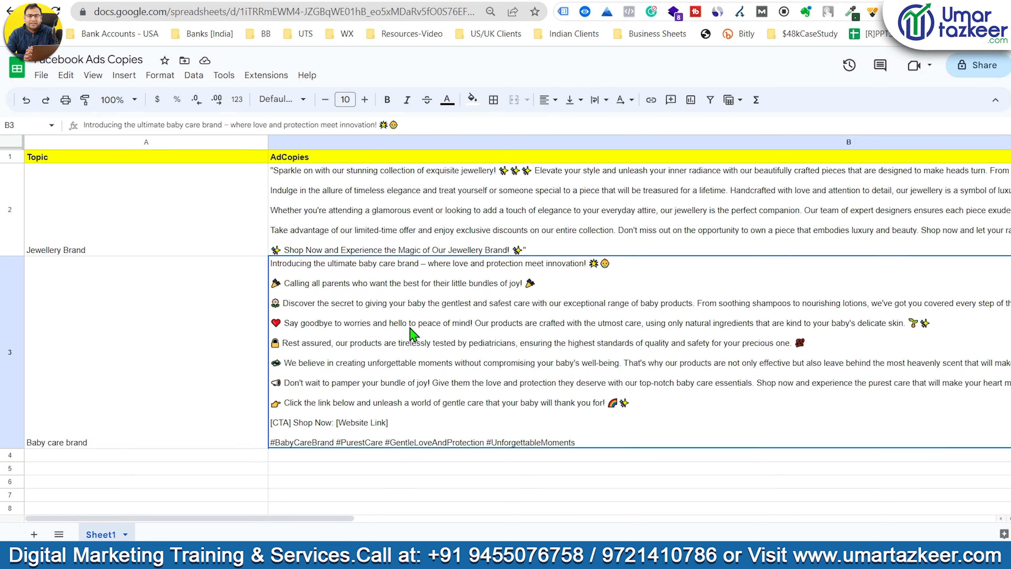
{"action": "scroll", "coordinate": [518, 325], "scroll_direction": "down", "scroll_amount": 1}
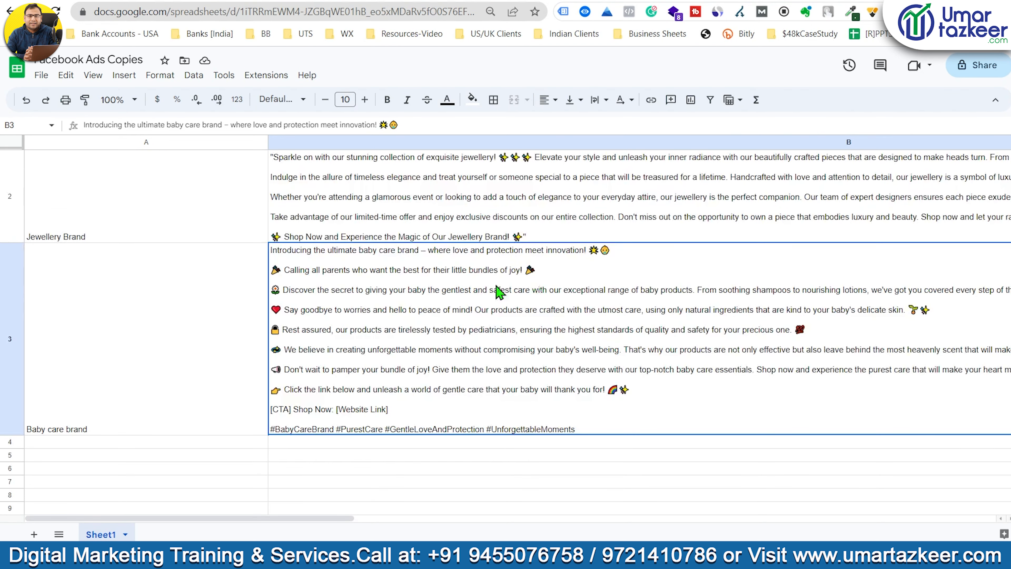
Add the topic "Technology brand" in cell A4 of the Facebook Ads Copies sheet.
{"action": "scroll", "coordinate": [464, 335], "scroll_direction": "down", "scroll_amount": 1}
{"action": "left_click", "coordinate": [134, 353]}
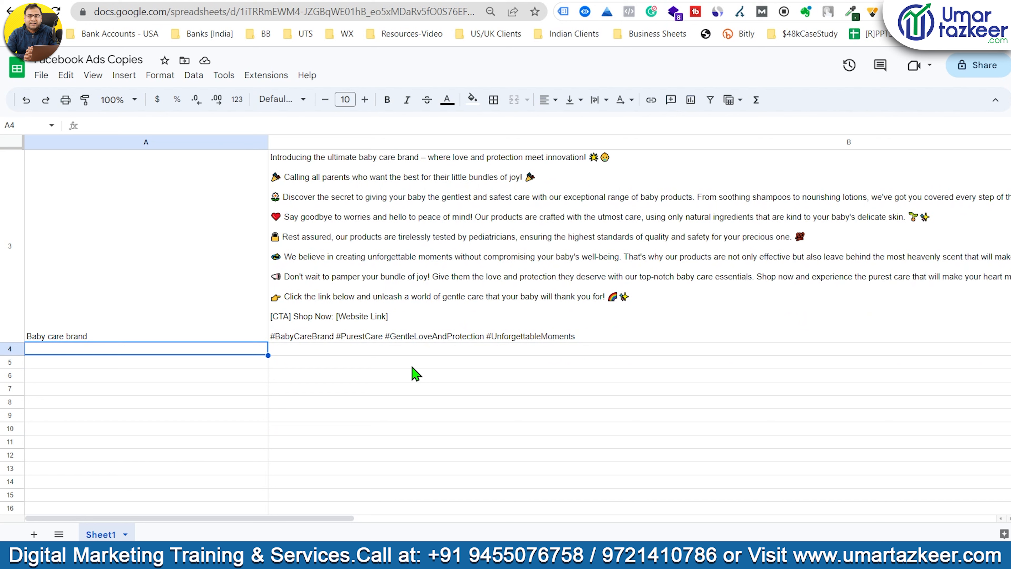
{"action": "type", "text": "Technology brand"}
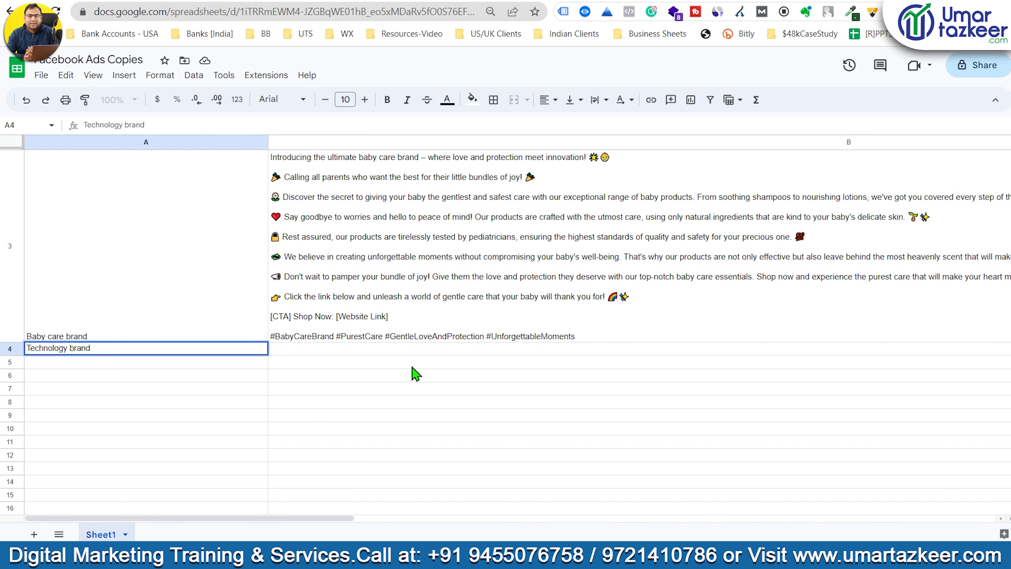
{"action": "key", "text": "Return"}
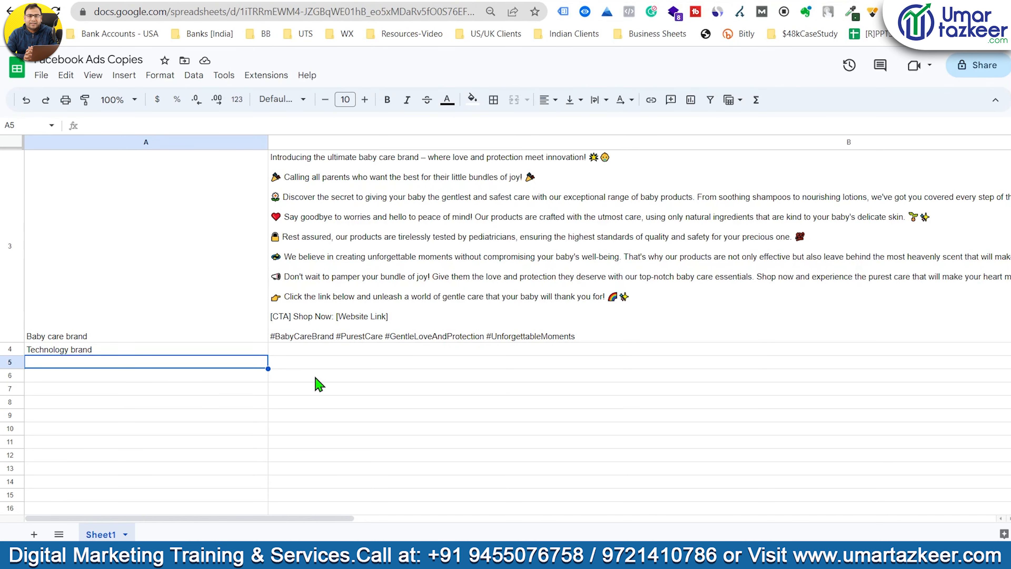
Examine cell B4 for the technology brand's generated ad copy and compare it with the ad copies in the rows above.
{"action": "left_click", "coordinate": [370, 349]}
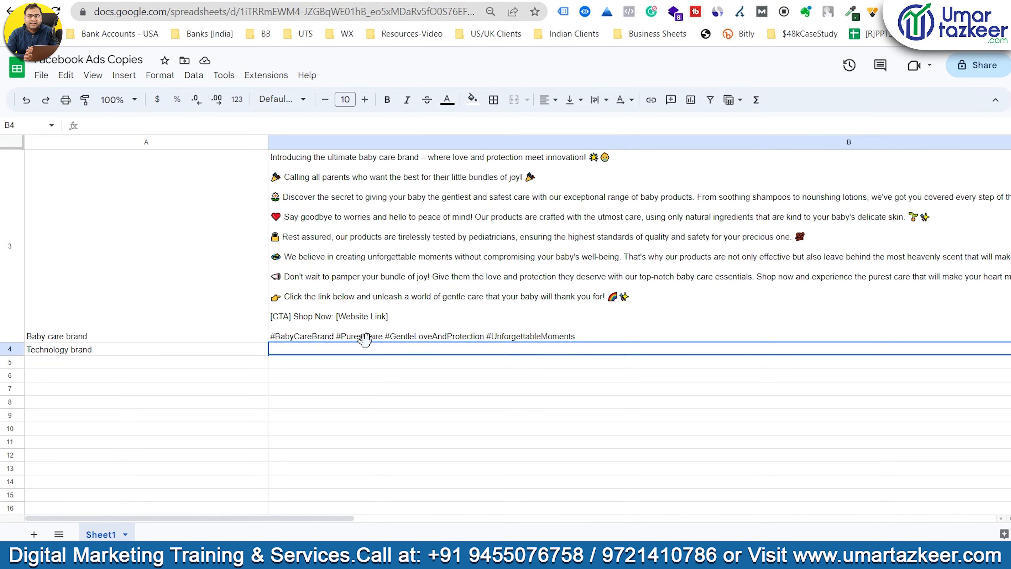
{"action": "left_click", "coordinate": [461, 457]}
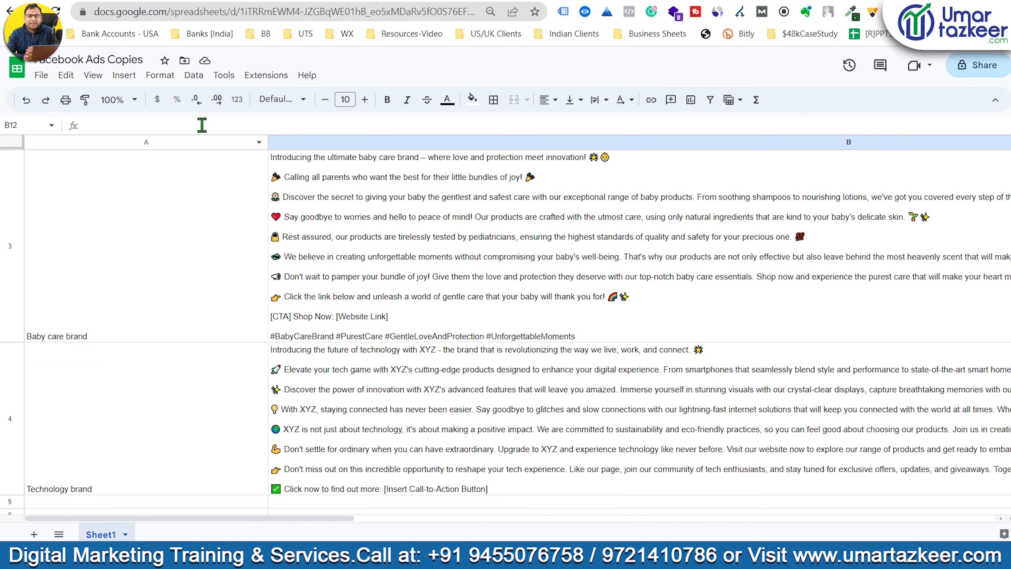
{"action": "scroll", "coordinate": [446, 344], "scroll_direction": "down", "scroll_amount": 4}
{"action": "scroll", "coordinate": [350, 358], "scroll_direction": "up", "scroll_amount": 10}
{"action": "scroll", "coordinate": [506, 463], "scroll_direction": "down", "scroll_amount": 6}
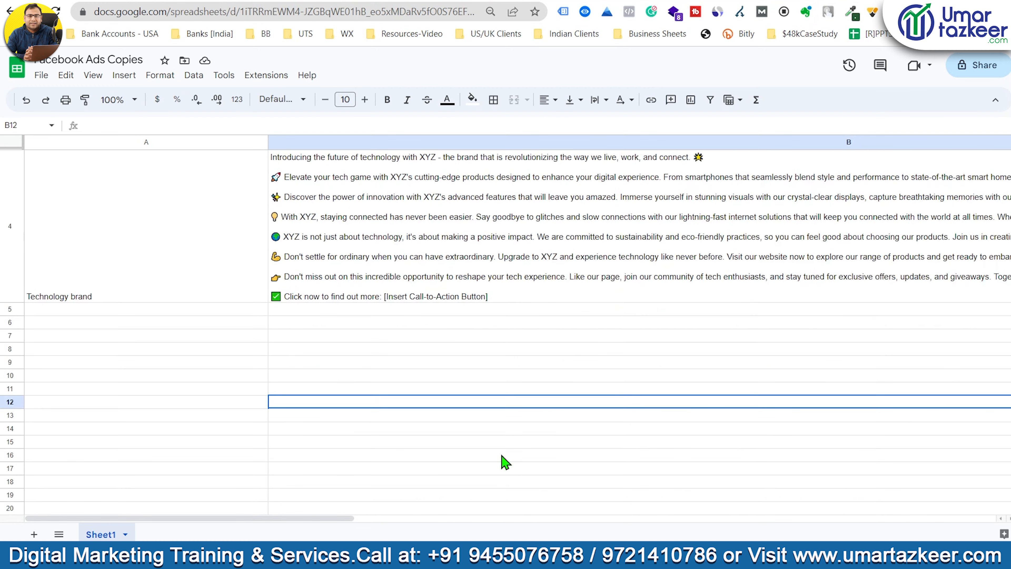
{"action": "left_click", "coordinate": [413, 254]}
{"action": "scroll", "coordinate": [548, 326], "scroll_direction": "up", "scroll_amount": 5}
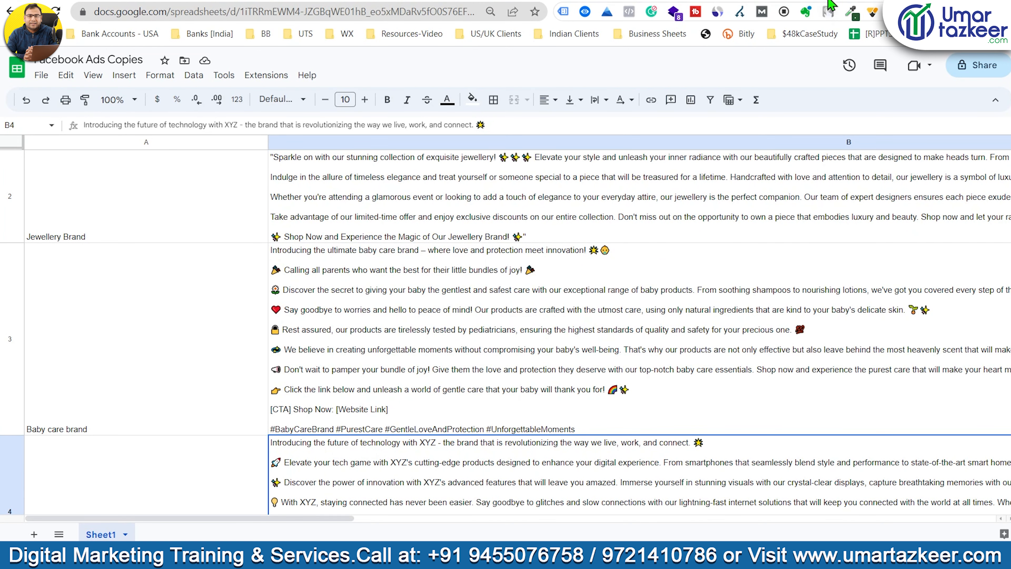
Switch to the GooglesheettoChatGPT workflow in Pabbly Connect and examine the ChatGPT action's response and token usage fields.
{"action": "left_click", "coordinate": [711, 1]}
{"action": "scroll", "coordinate": [517, 331], "scroll_direction": "up", "scroll_amount": 6}
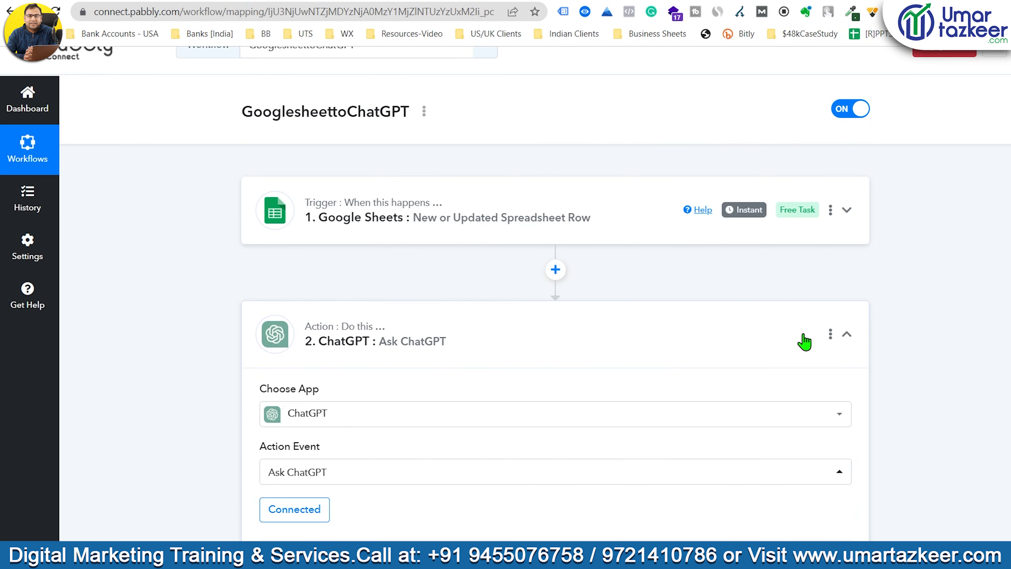
{"action": "left_click", "coordinate": [847, 334]}
{"action": "left_click", "coordinate": [605, 347]}
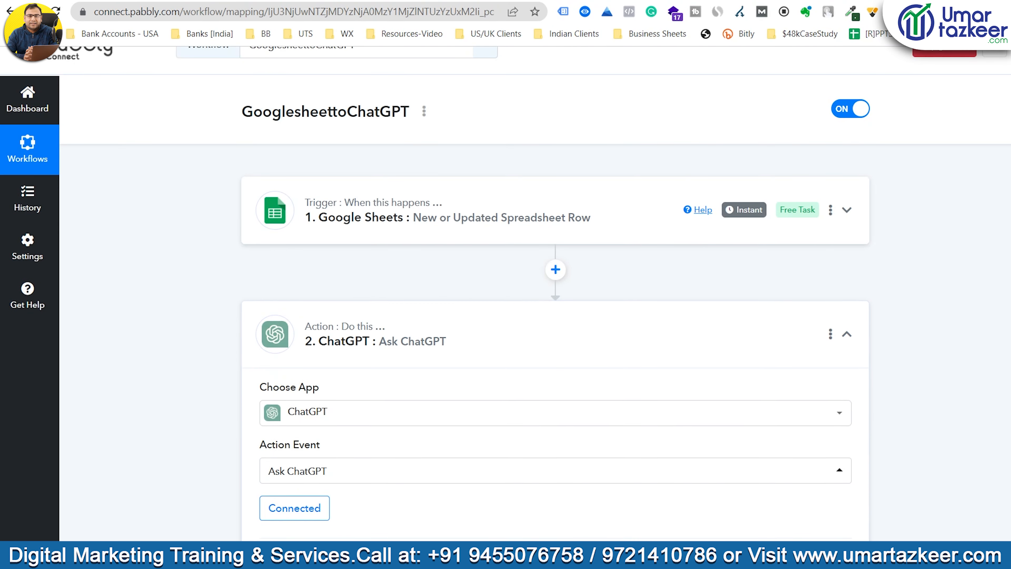
{"action": "scroll", "coordinate": [492, 228], "scroll_direction": "down", "scroll_amount": 20}
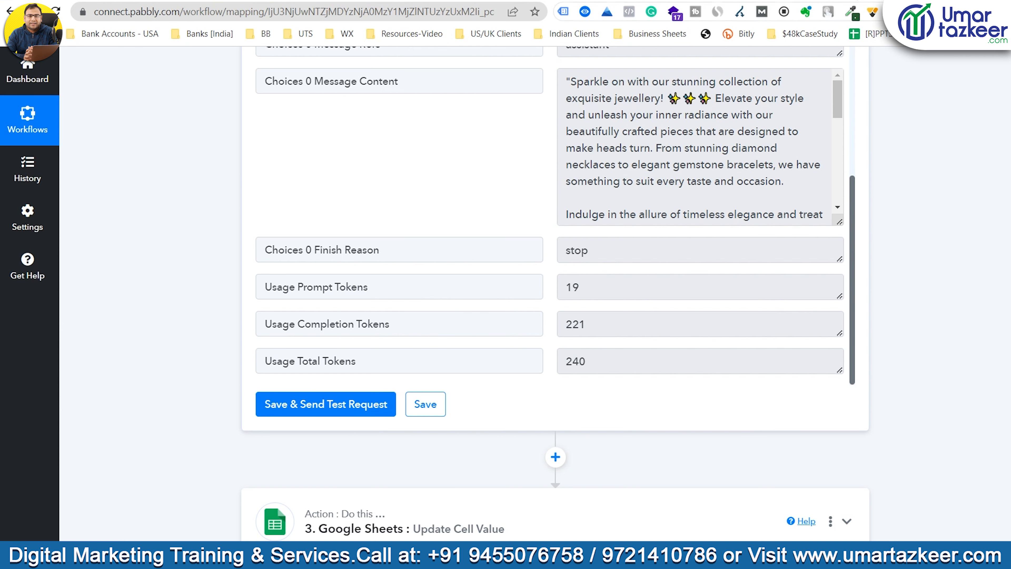
Switch to the OpenAI platform and review the account's billing overview and its API usage for July.
{"action": "left_click", "coordinate": [589, 1]}
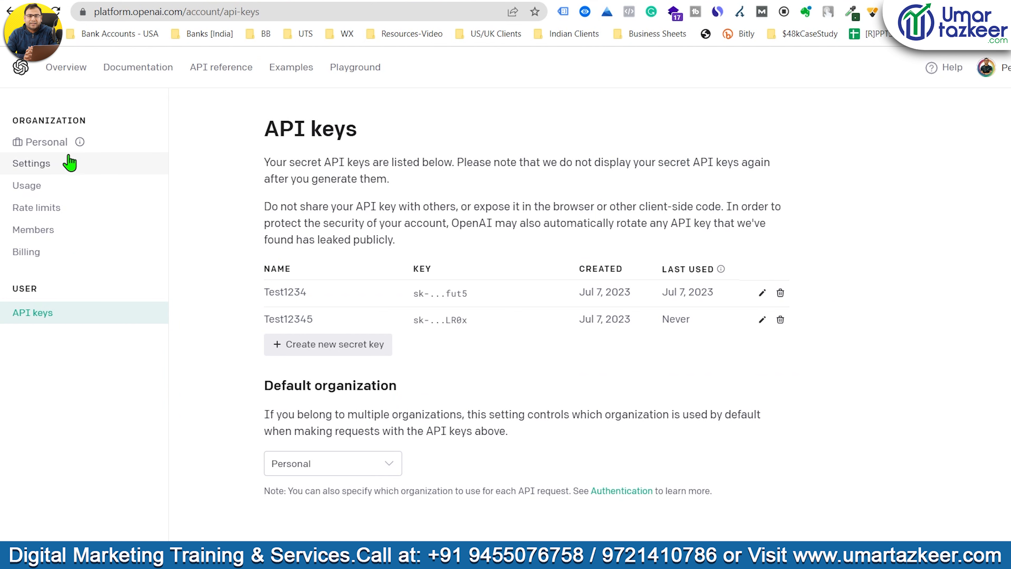
{"action": "left_click", "coordinate": [46, 252]}
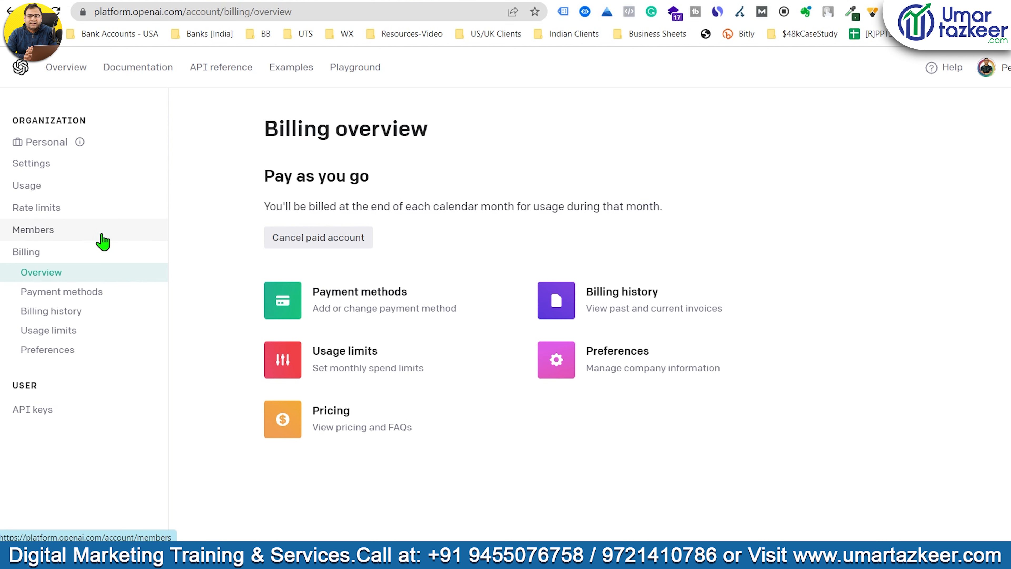
{"action": "left_click", "coordinate": [76, 187]}
{"action": "scroll", "coordinate": [681, 334], "scroll_direction": "down", "scroll_amount": 3}
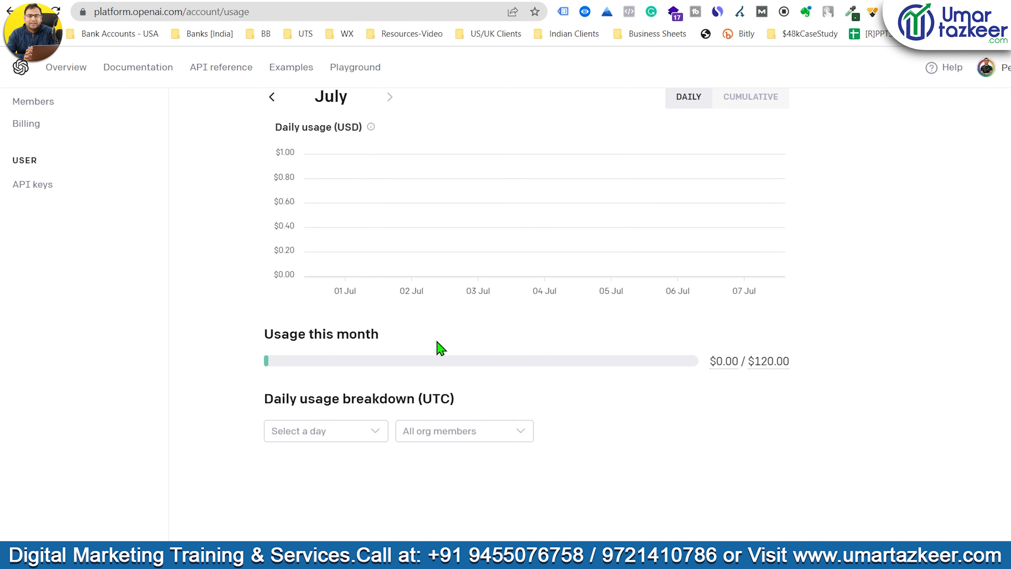
{"action": "left_click_drag", "start_coordinate": [441, 348], "coordinate": [255, 333]}
{"action": "left_click", "coordinate": [839, 256]}
{"action": "scroll", "coordinate": [854, 257], "scroll_direction": "up", "scroll_amount": 3}
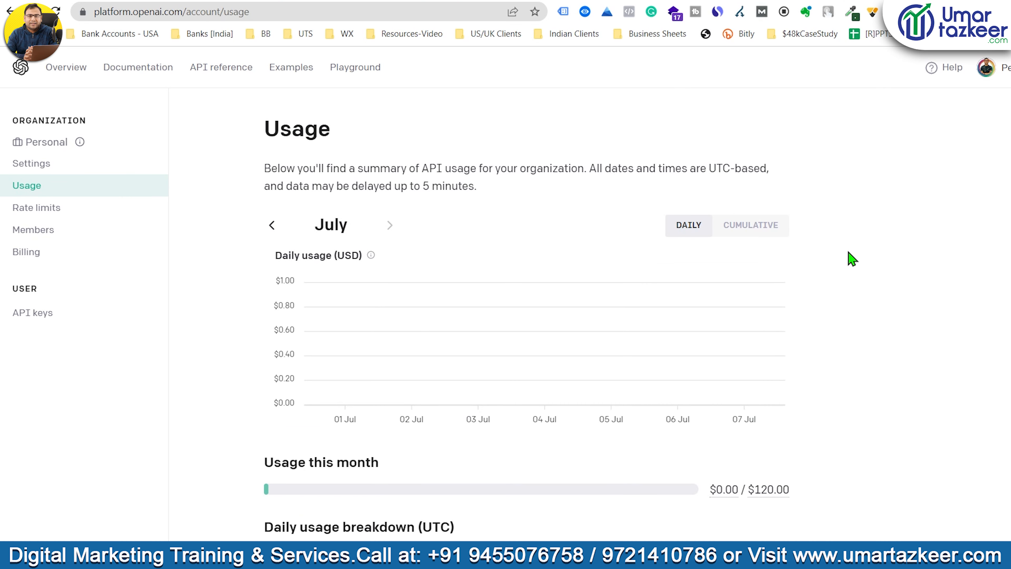